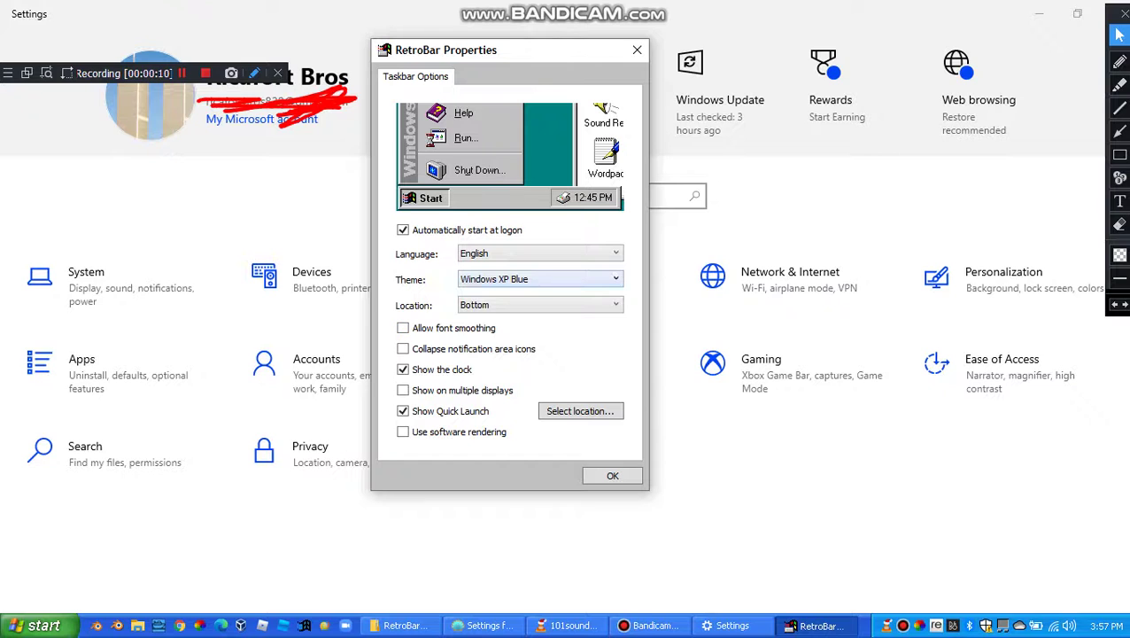
- Try the Windows Me taskbar theme in RetroBar, set it back to Windows XP Blue and close the properties
{"action": "left_click", "coordinate": [541, 279]}
{"action": "left_click", "coordinate": [496, 352]}
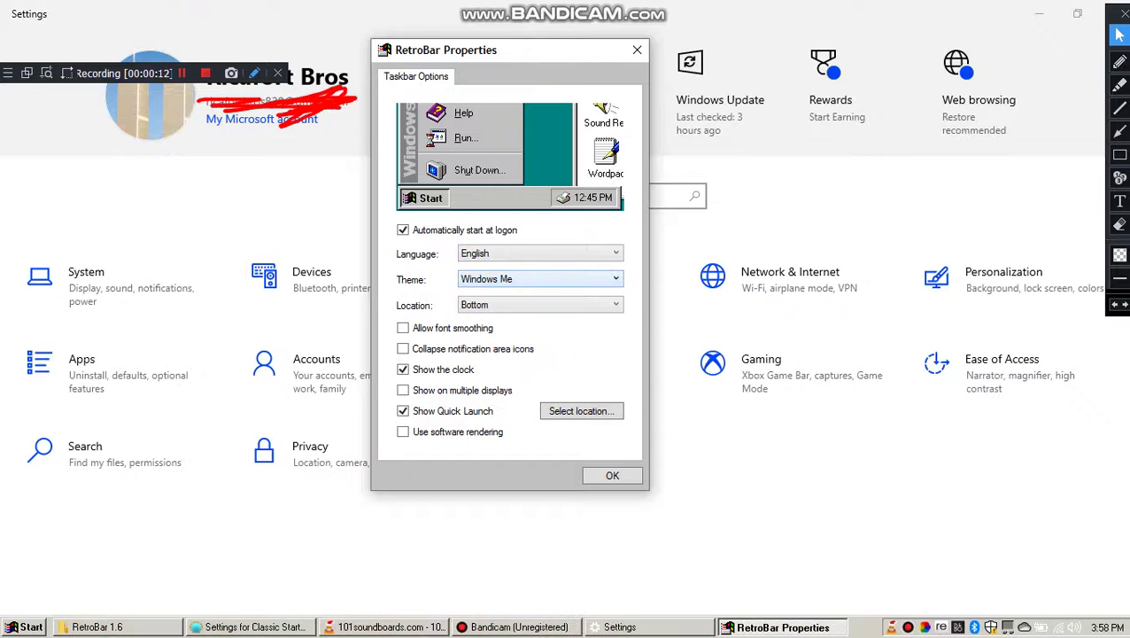
{"action": "left_click", "coordinate": [540, 279]}
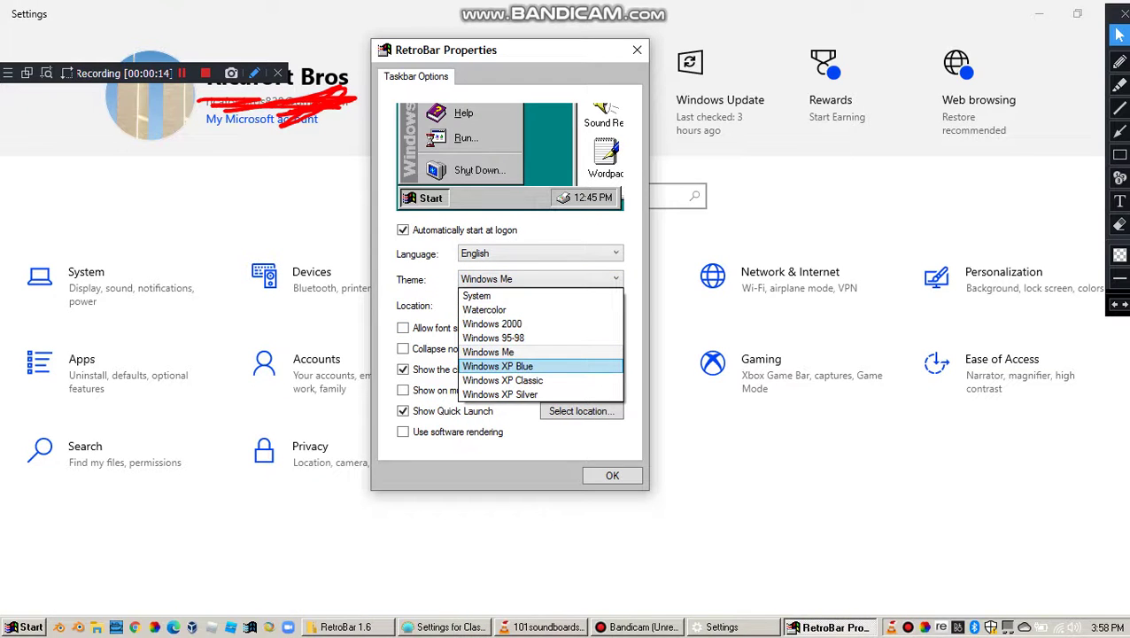
{"action": "key", "text": "Return"}
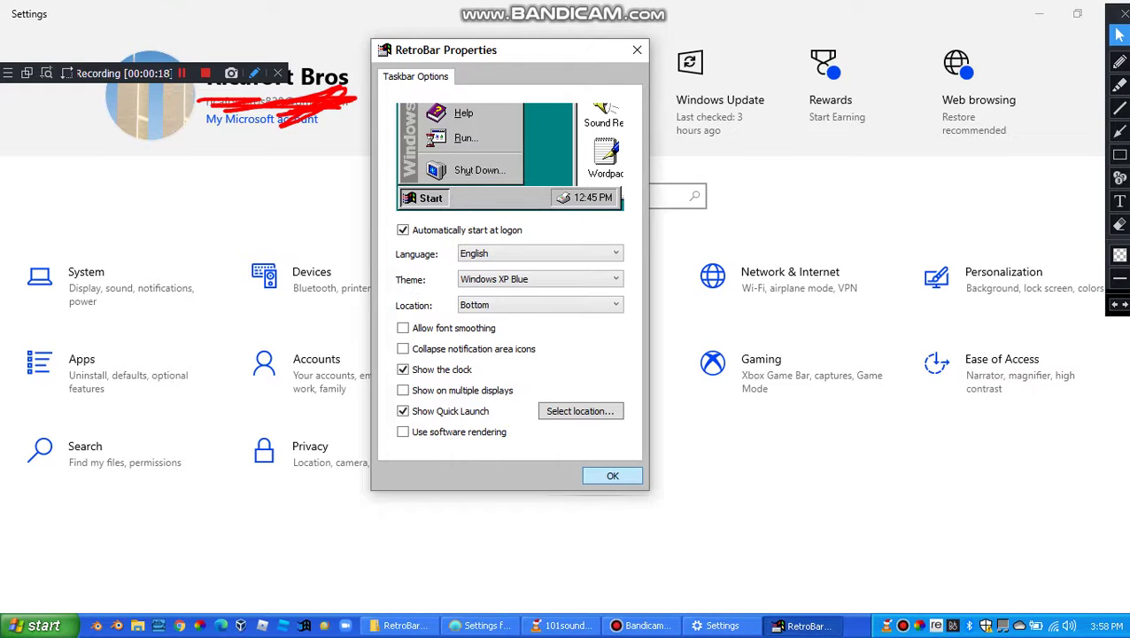
{"action": "left_click", "coordinate": [612, 476]}
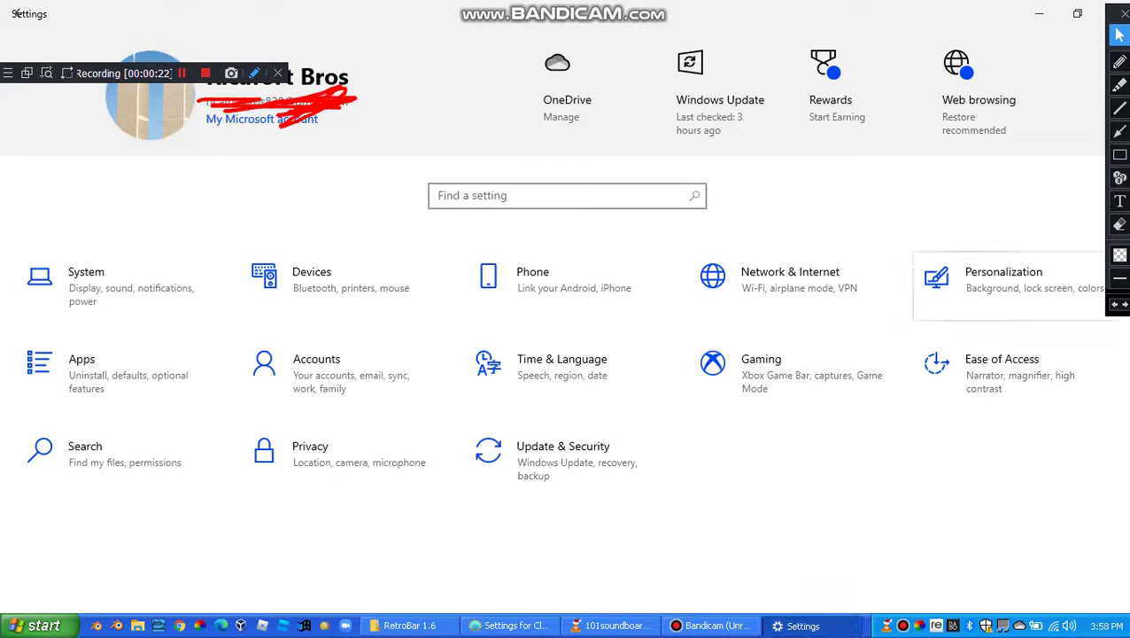
- Open the Personalization settings, and erase the red scribble from the screen before closing the drawing tools
{"action": "left_click", "coordinate": [1010, 285]}
{"action": "left_click", "coordinate": [1120, 224]}
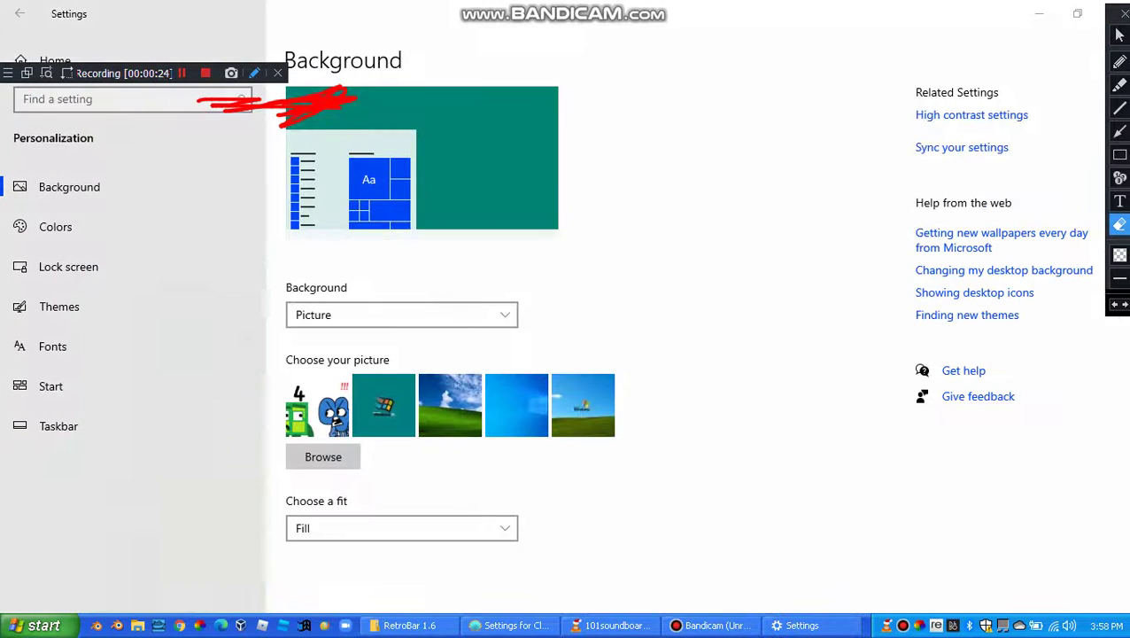
{"action": "left_click_drag", "start_coordinate": [469, 179], "coordinate": [163, 92]}
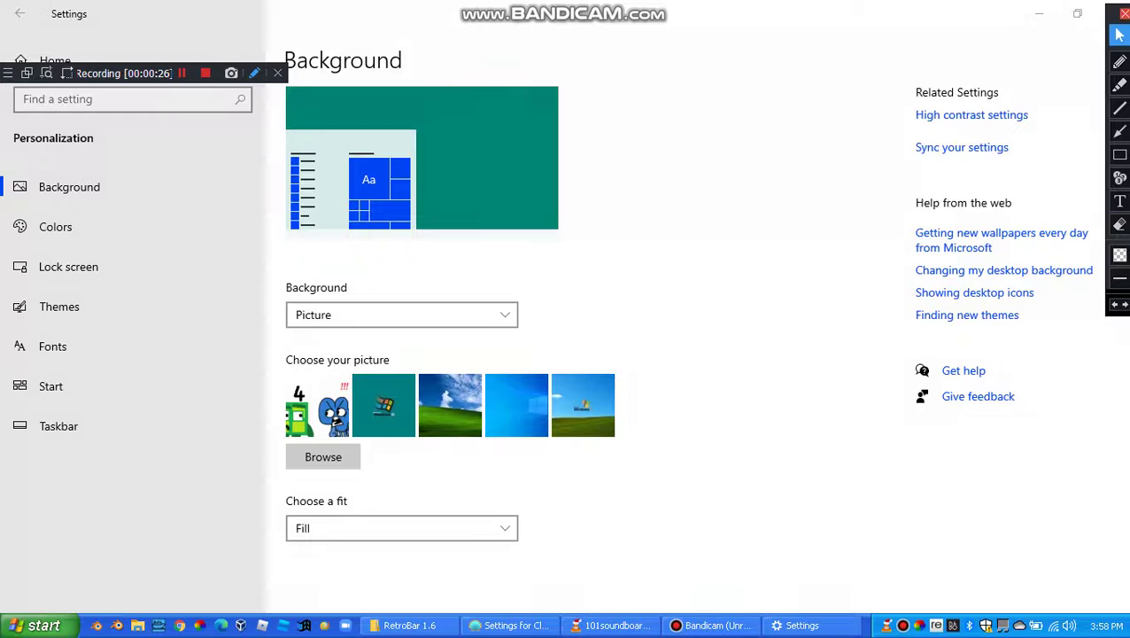
{"action": "left_click", "coordinate": [1124, 14]}
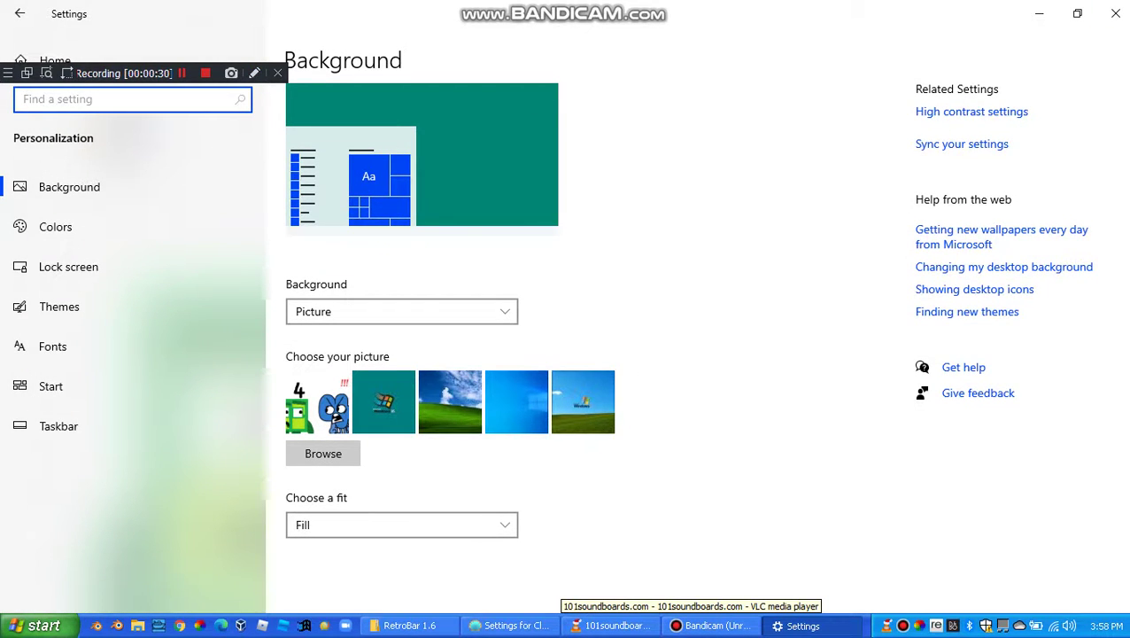
- Set the desktop background to the green-hill picture with the Windows logo, and apply the Luna Ver 3.05 theme
{"action": "left_click", "coordinate": [583, 402]}
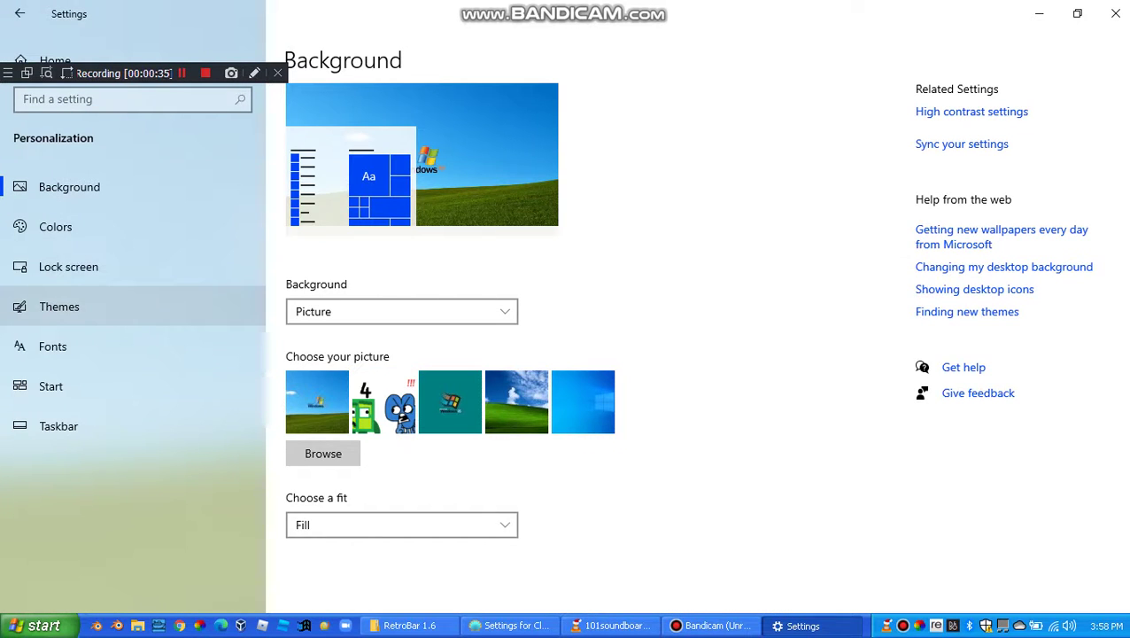
{"action": "left_click", "coordinate": [58, 306]}
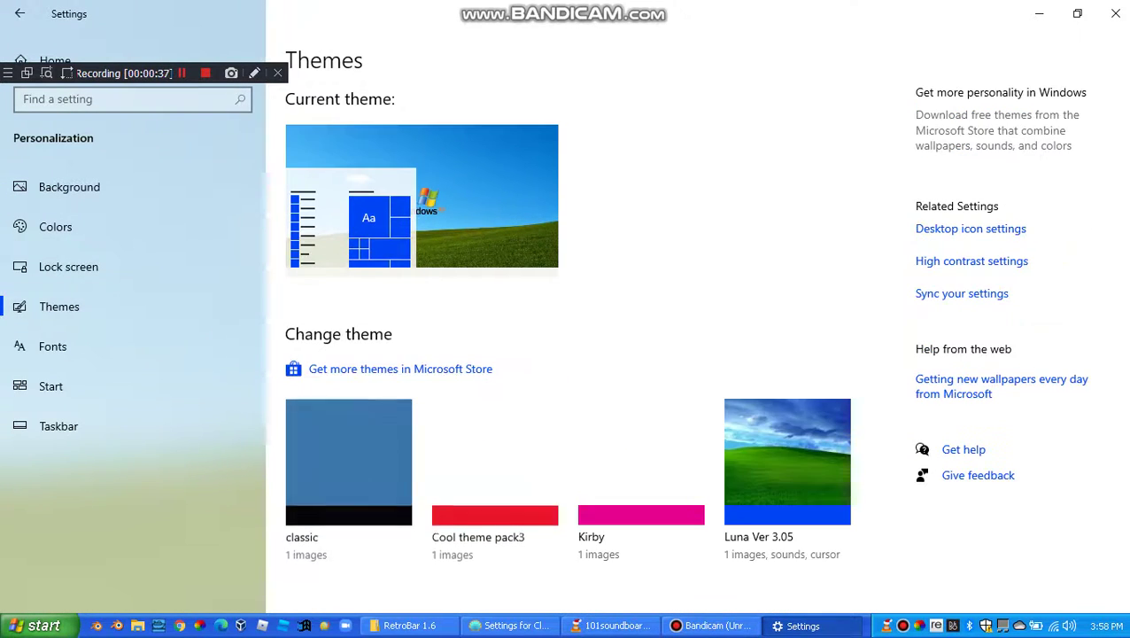
{"action": "scroll", "coordinate": [494, 158], "scroll_direction": "down", "scroll_amount": 6}
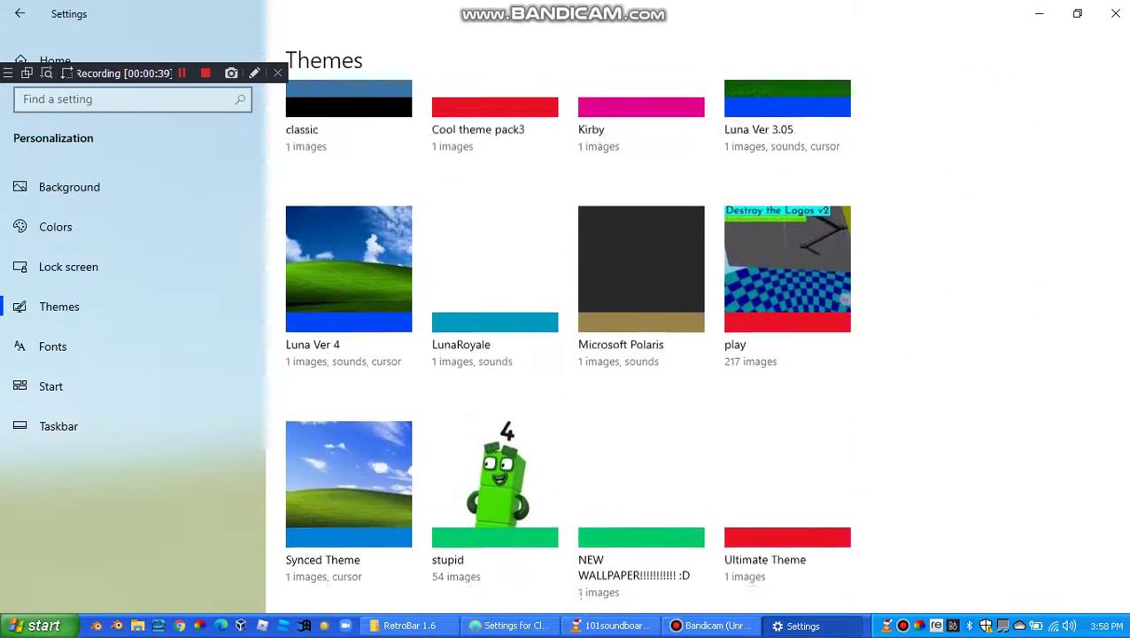
{"action": "scroll", "coordinate": [642, 248], "scroll_direction": "up", "scroll_amount": 4}
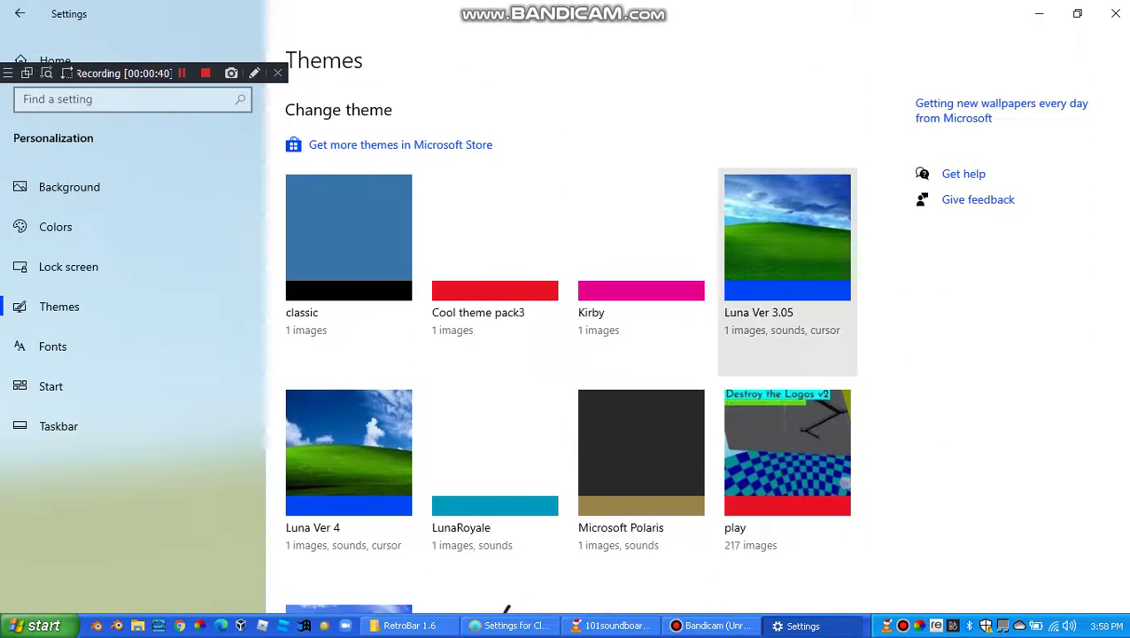
{"action": "left_click", "coordinate": [788, 257]}
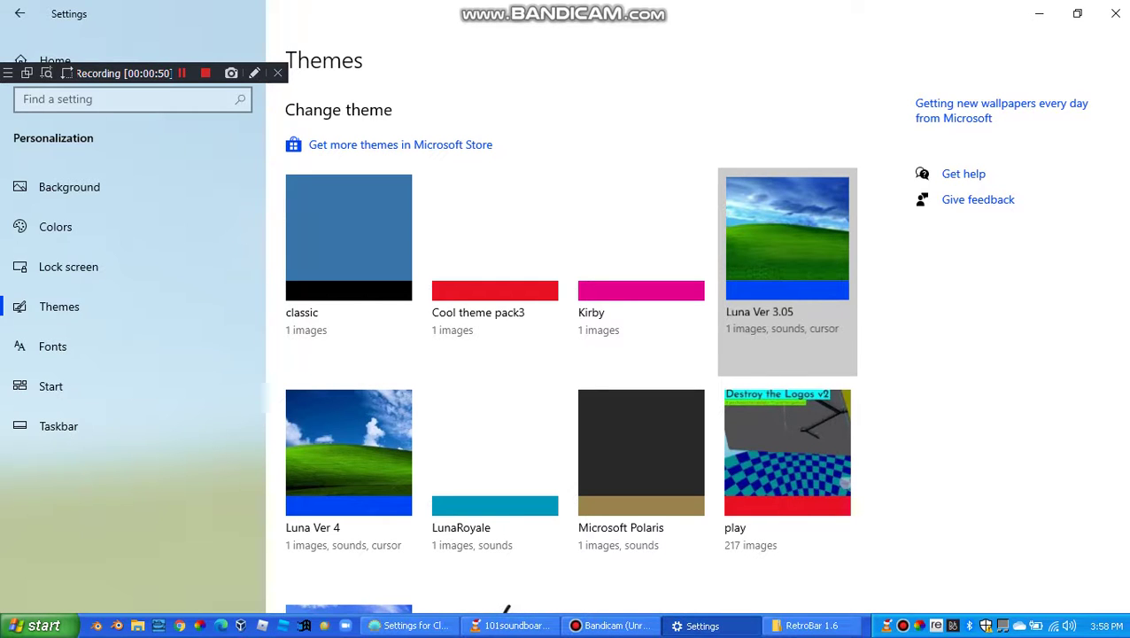
- Switch to the Classic Start Menu settings and set the Favorites menu item's icon to Fav.ico from the C: drive's XP ICONS folder
{"action": "left_click", "coordinate": [410, 625]}
{"action": "left_click", "coordinate": [560, 382]}
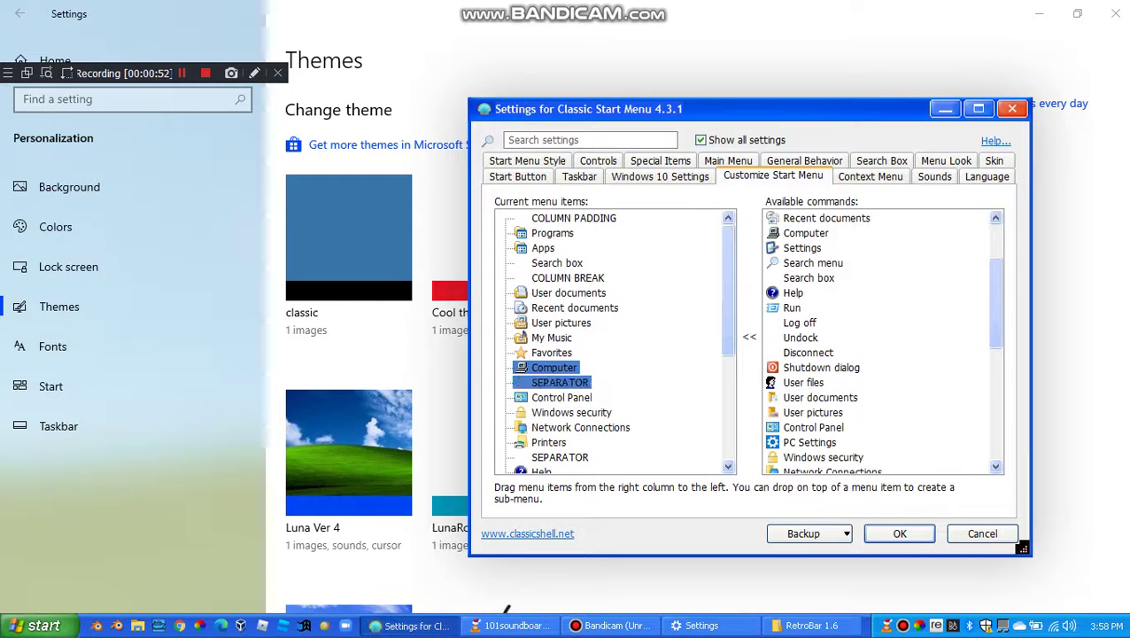
{"action": "left_click", "coordinate": [555, 367]}
{"action": "right_click", "coordinate": [550, 348]}
{"action": "left_click", "coordinate": [593, 358]}
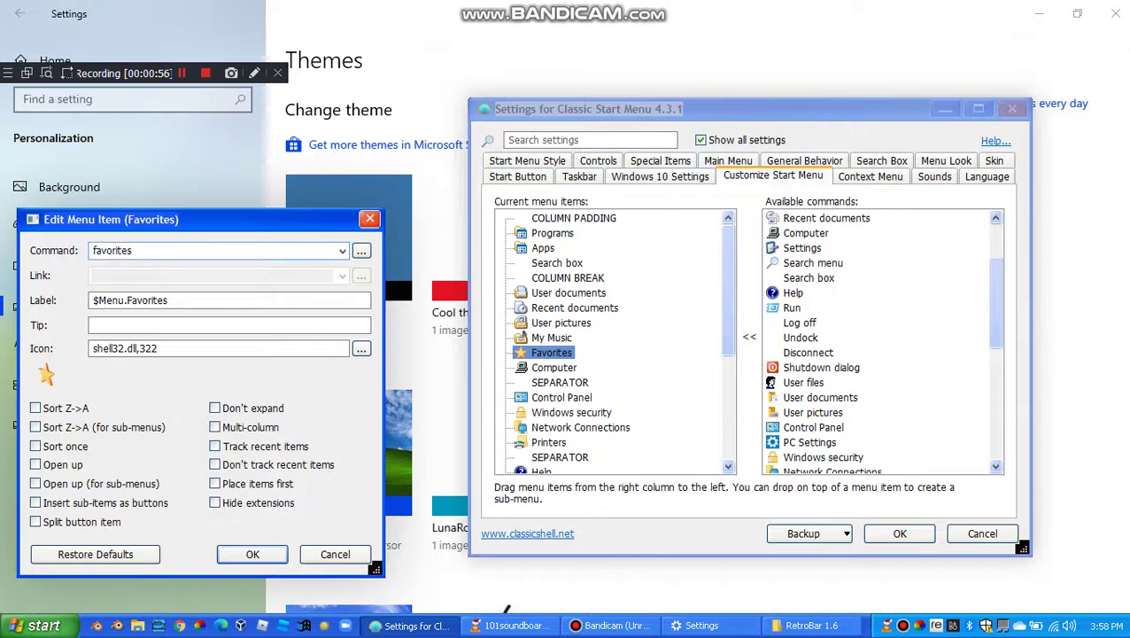
{"action": "left_click", "coordinate": [362, 349]}
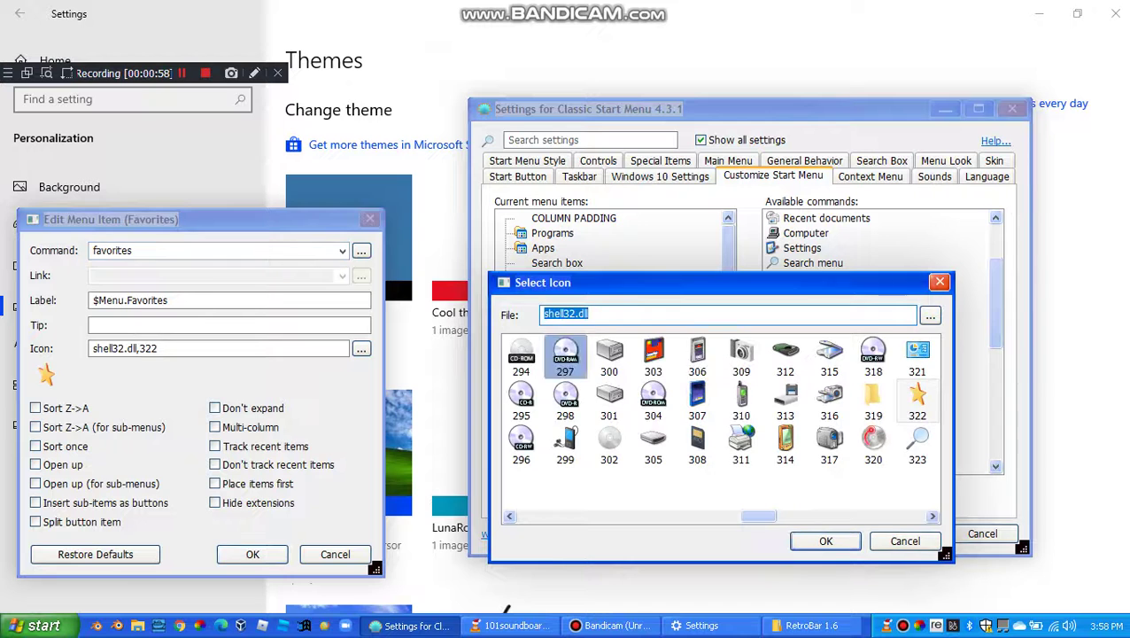
{"action": "left_click", "coordinate": [930, 316]}
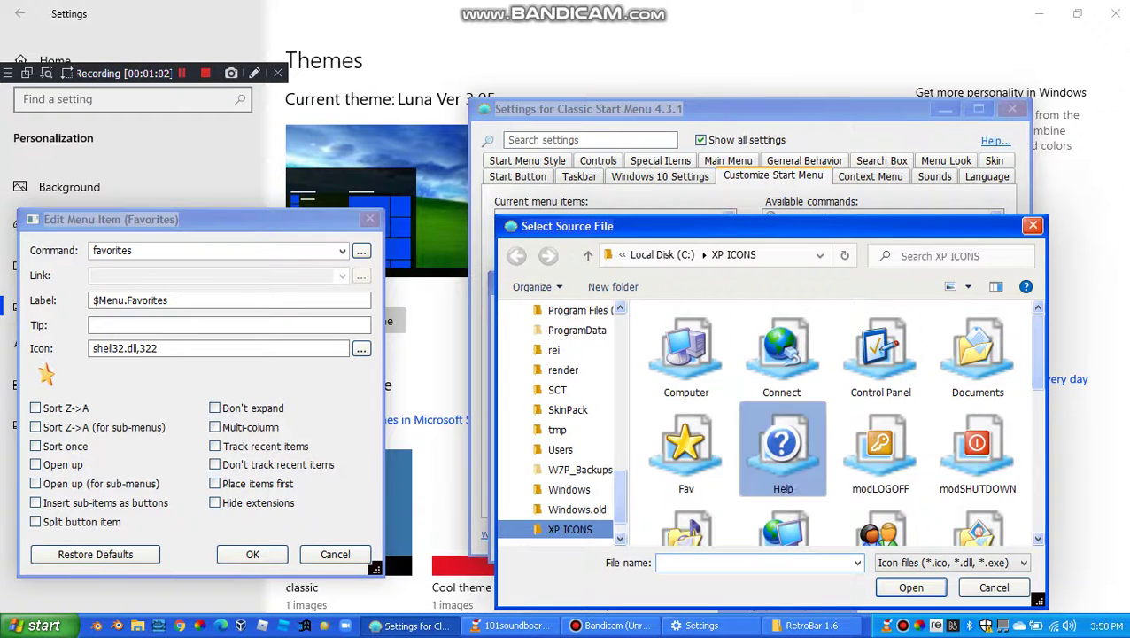
{"action": "left_click", "coordinate": [686, 447]}
{"action": "left_click", "coordinate": [911, 587]}
{"action": "key", "text": "Return"}
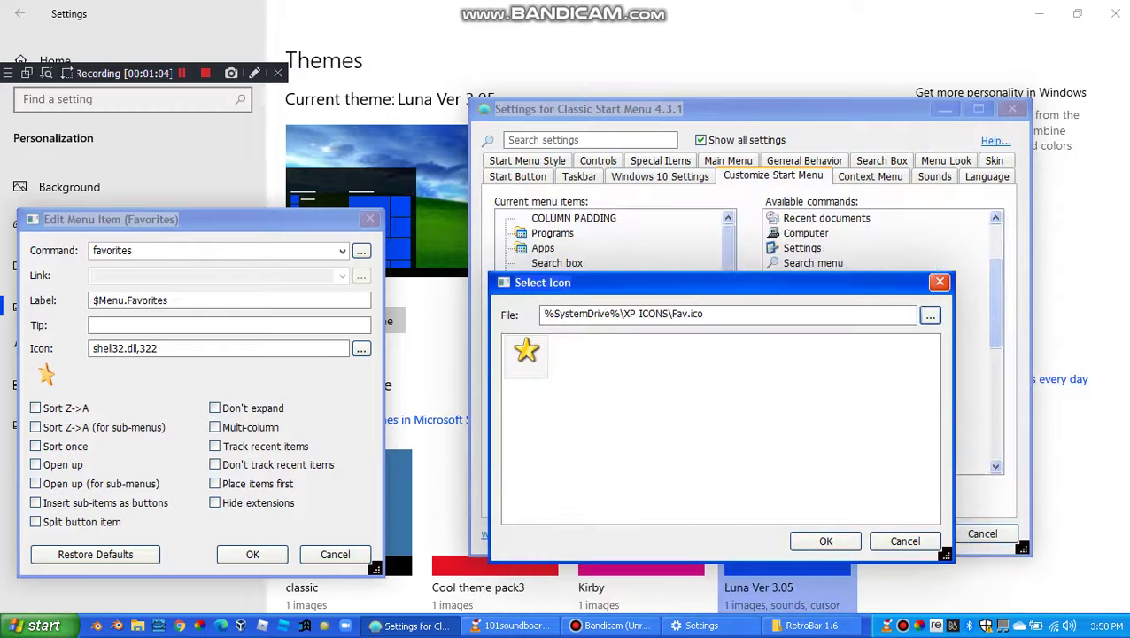
{"action": "key", "text": "Return"}
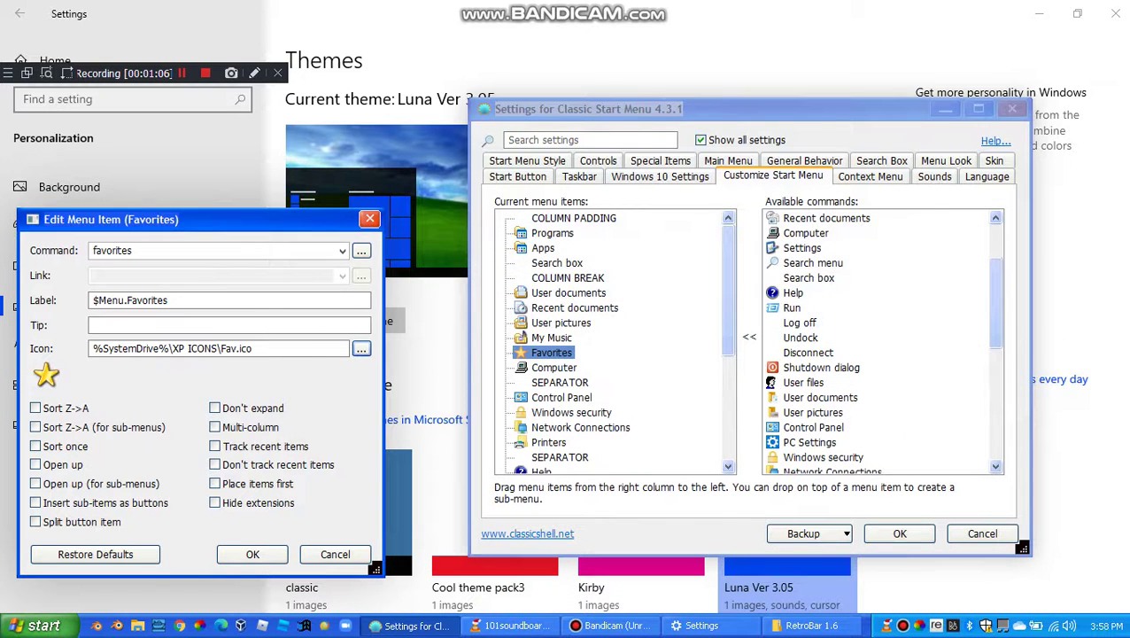
{"action": "key", "text": "Return"}
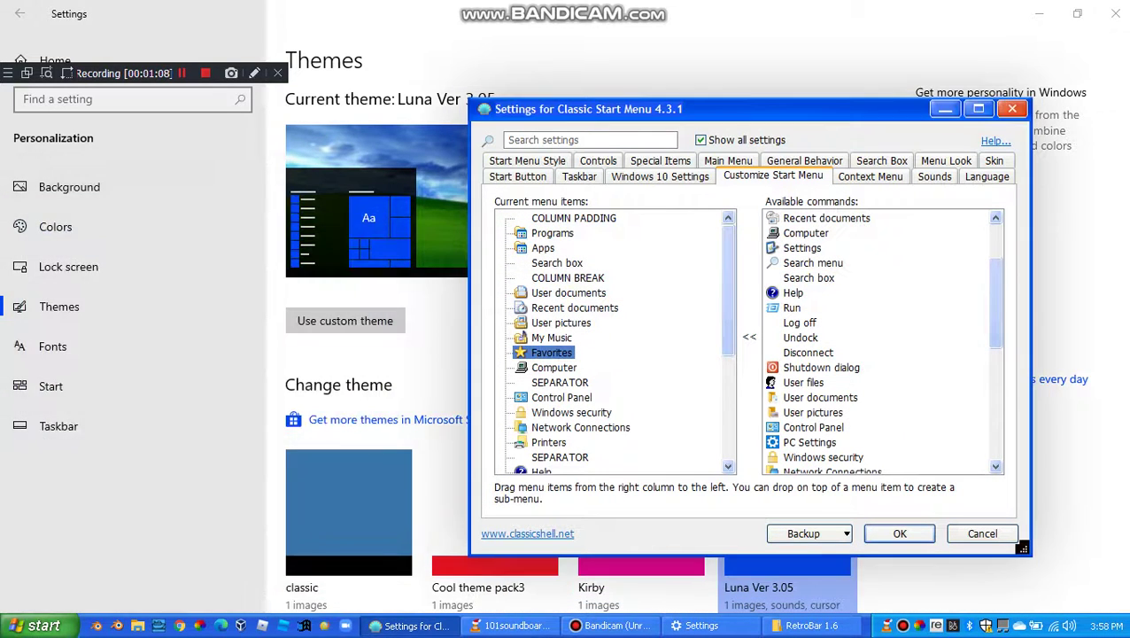
- Set the Computer menu item's icon to Computer.ico from the XP ICONS folder
{"action": "key", "text": "Down"}
{"action": "key", "text": "Menu"}
{"action": "key", "text": "Return"}
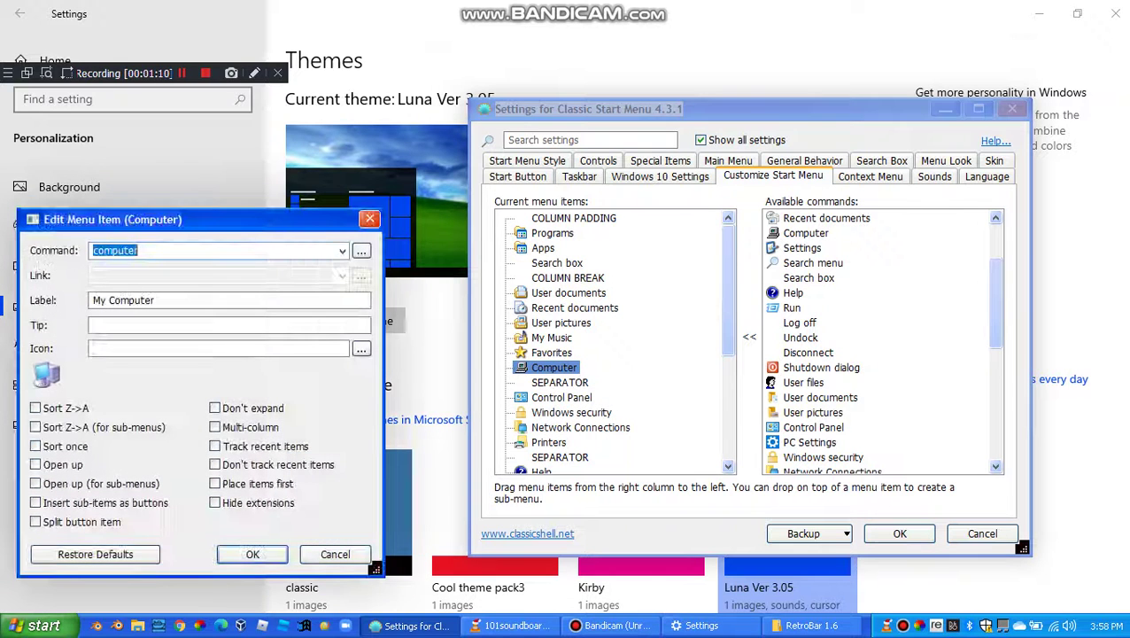
{"action": "left_click", "coordinate": [361, 349]}
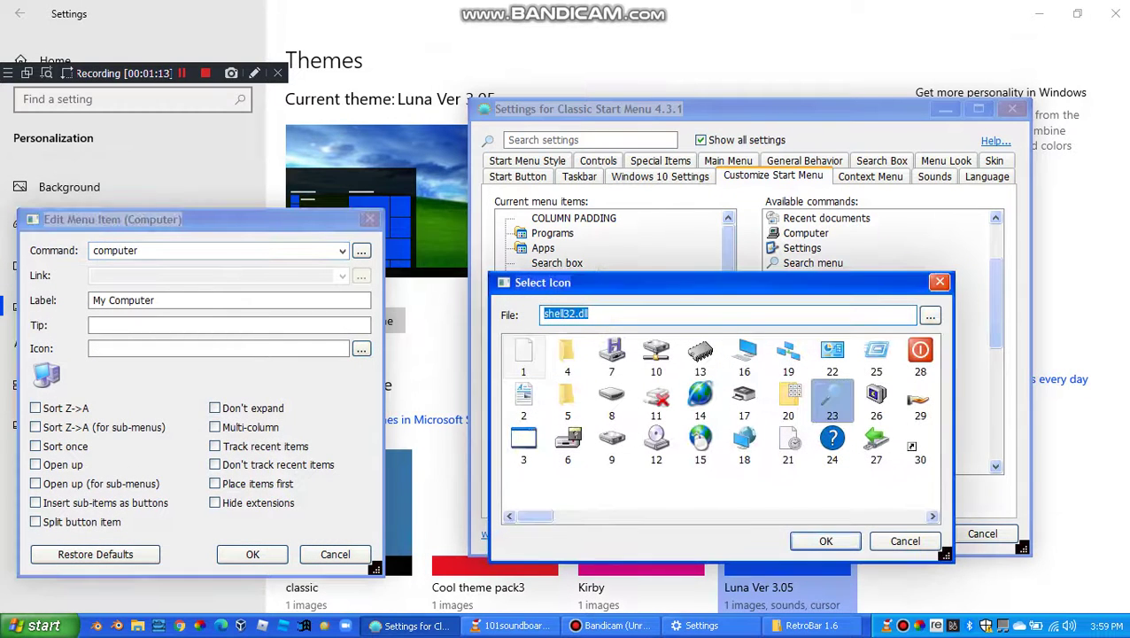
{"action": "left_click", "coordinate": [930, 316]}
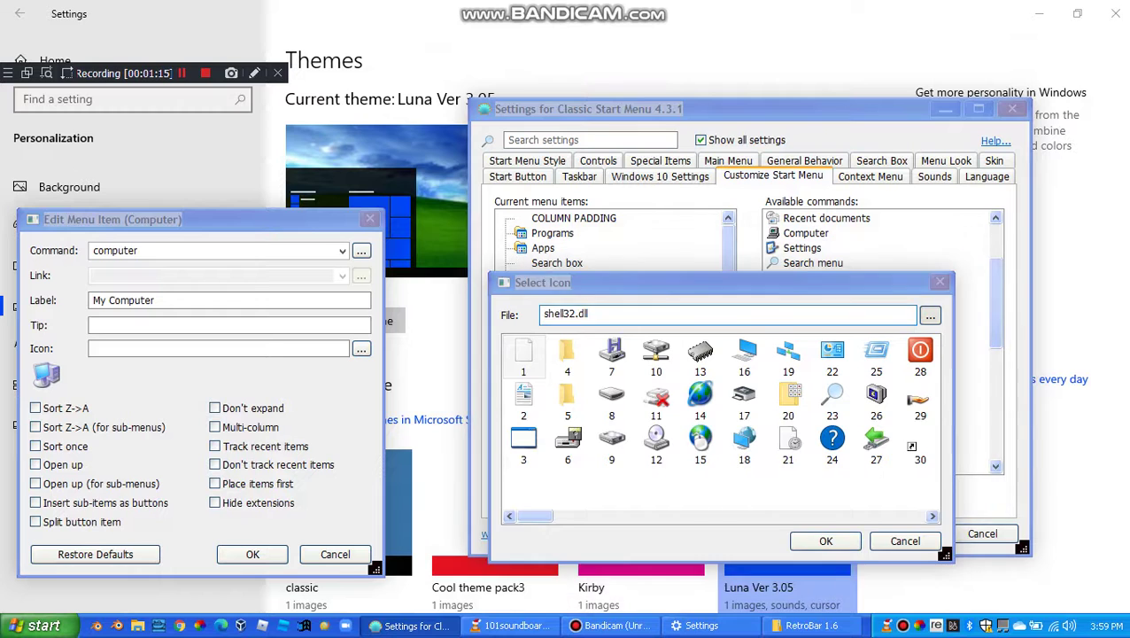
{"action": "left_click", "coordinate": [686, 353]}
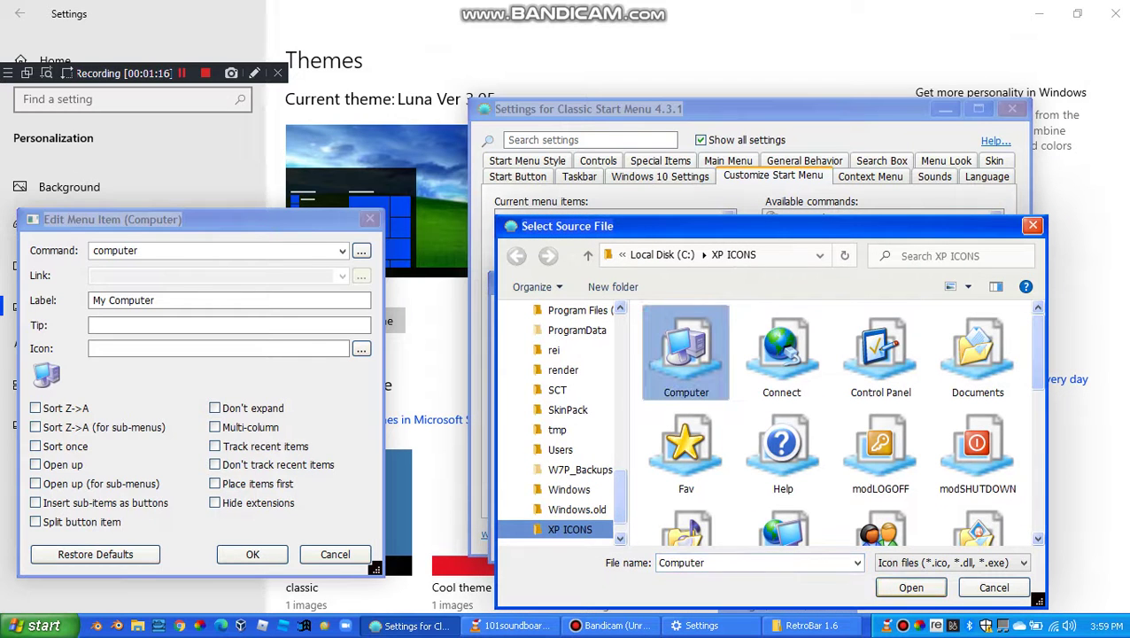
{"action": "key", "text": "Return"}
{"action": "key", "text": "Return"}
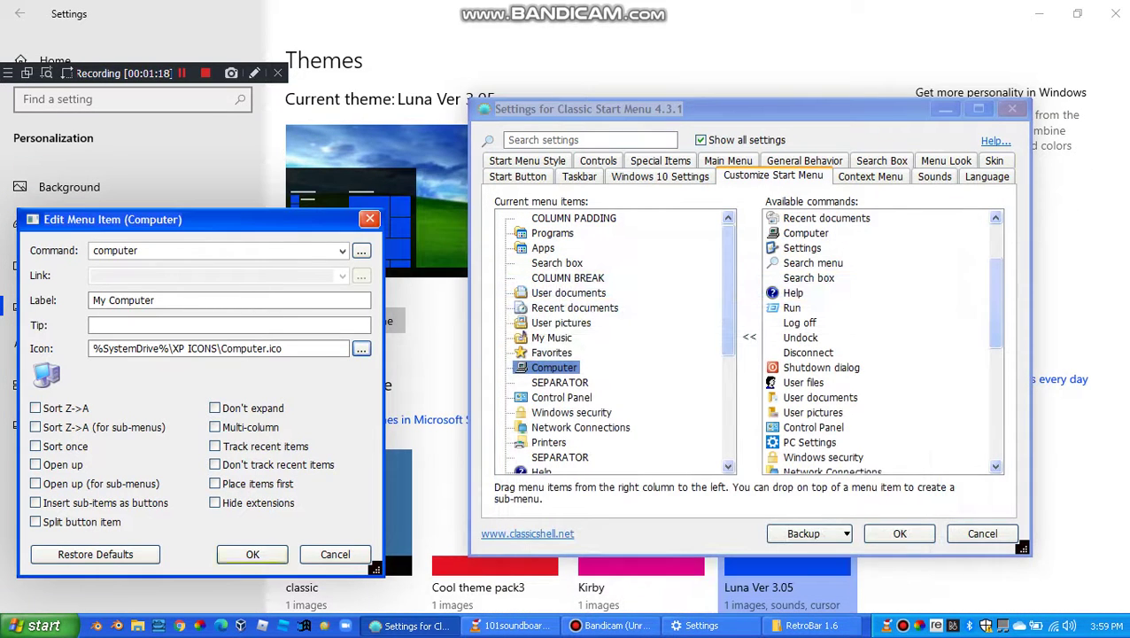
{"action": "key", "text": "Return"}
- Set the Control Panel menu item's icon to Control Panel.ico from the XP ICONS folder
{"action": "key", "text": "Menu"}
{"action": "key", "text": "Return"}
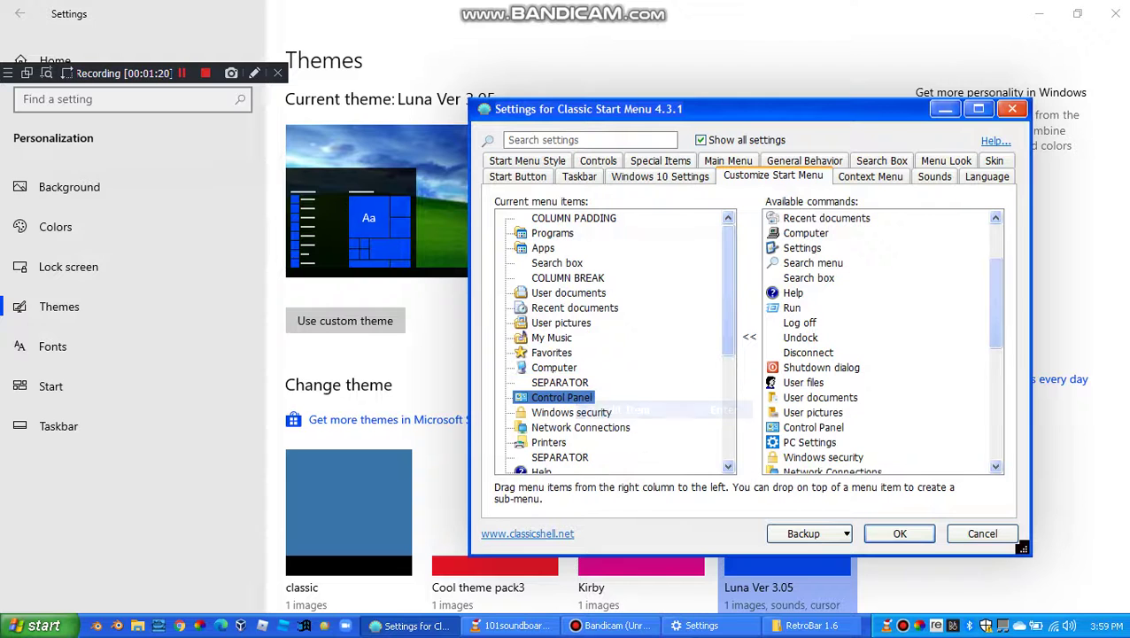
{"action": "left_click", "coordinate": [361, 349]}
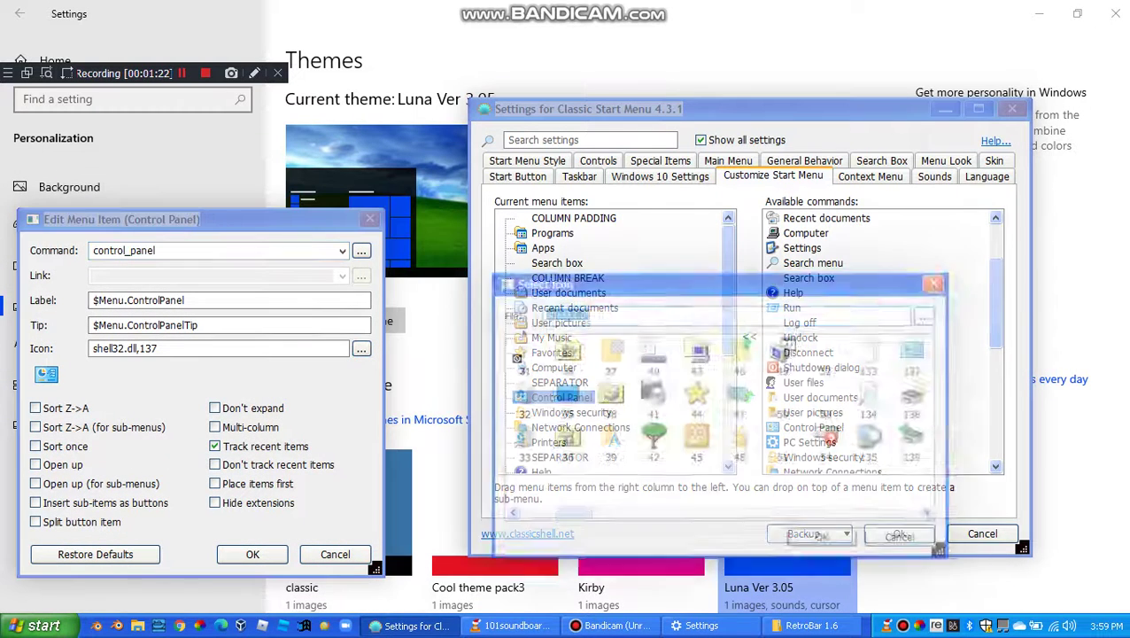
{"action": "left_click", "coordinate": [930, 316]}
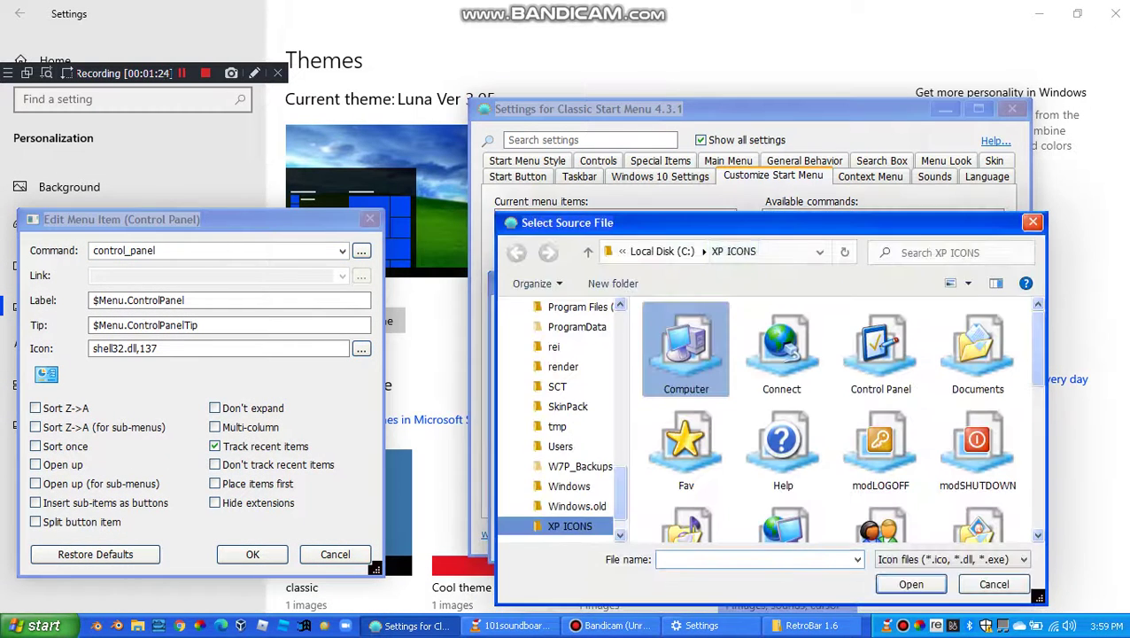
{"action": "key", "text": "Tab"}
{"action": "key", "text": "Return"}
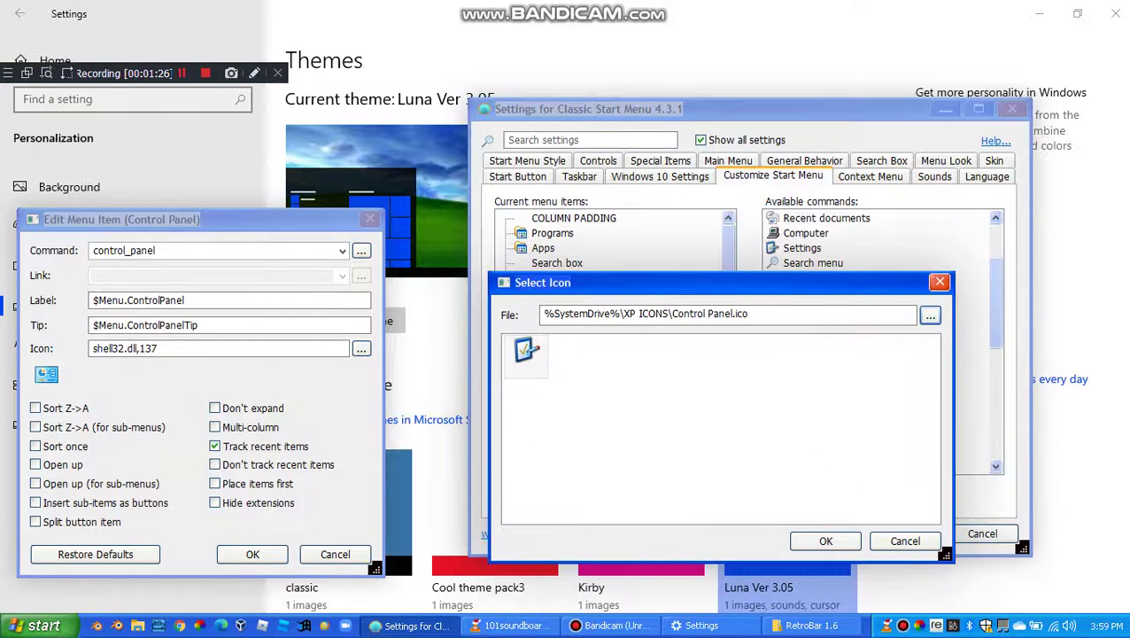
{"action": "key", "text": "Return"}
{"action": "key", "text": "Return"}
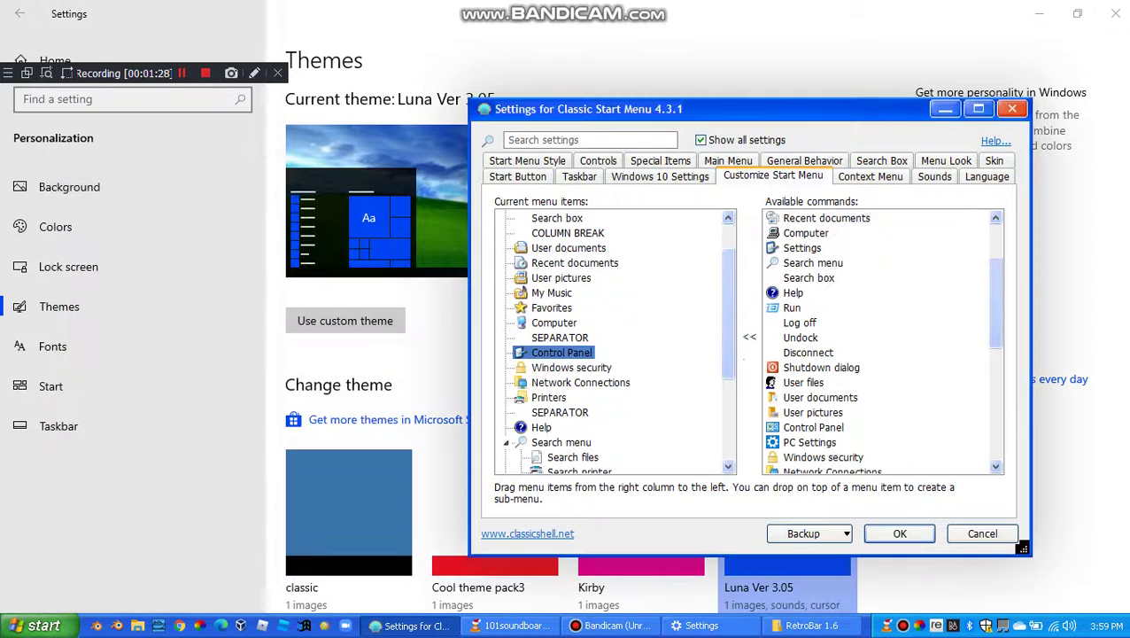
- Set the Windows security menu item's icon to Security.ico from the XP ICONS folder
{"action": "key", "text": "Down"}
{"action": "key", "text": "shift+F10"}
{"action": "key", "text": "Return"}
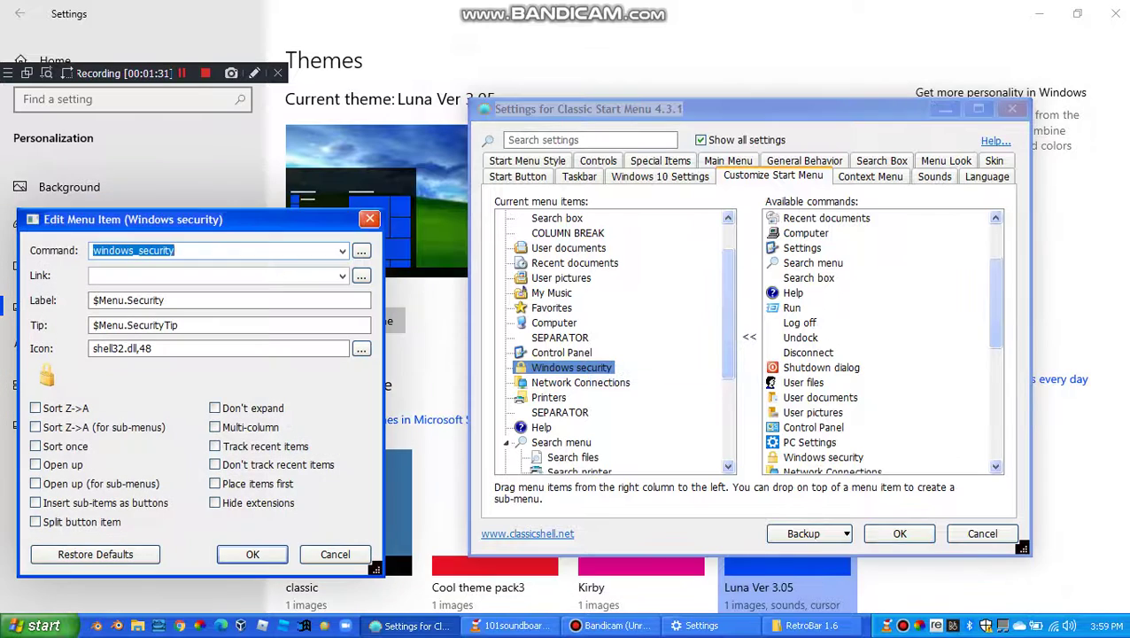
{"action": "key", "text": "Return"}
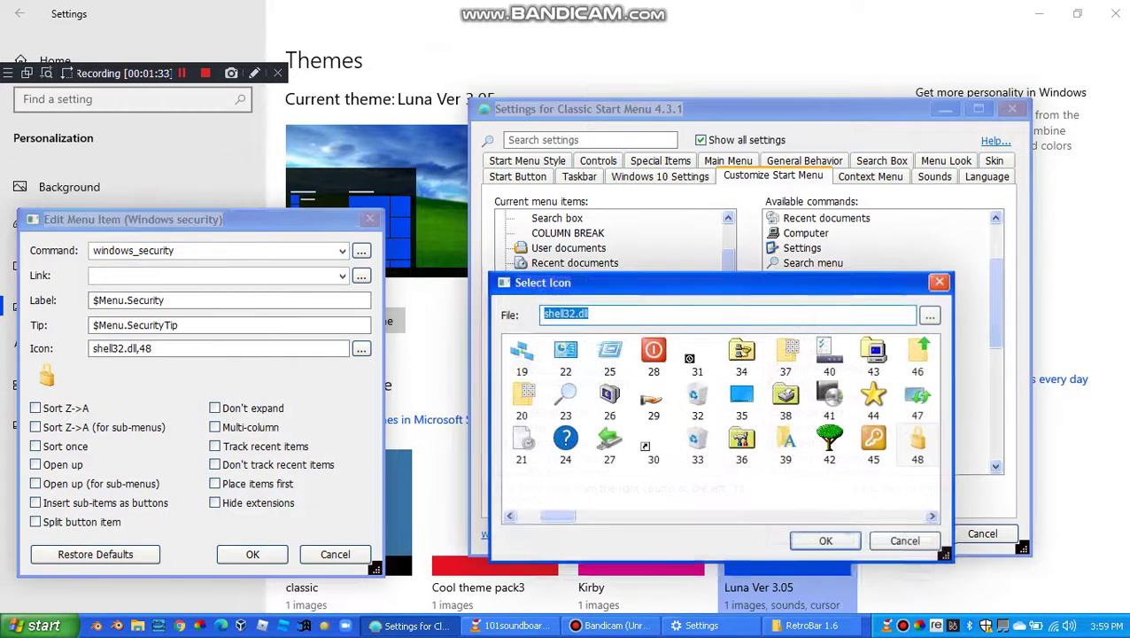
{"action": "left_click", "coordinate": [930, 315]}
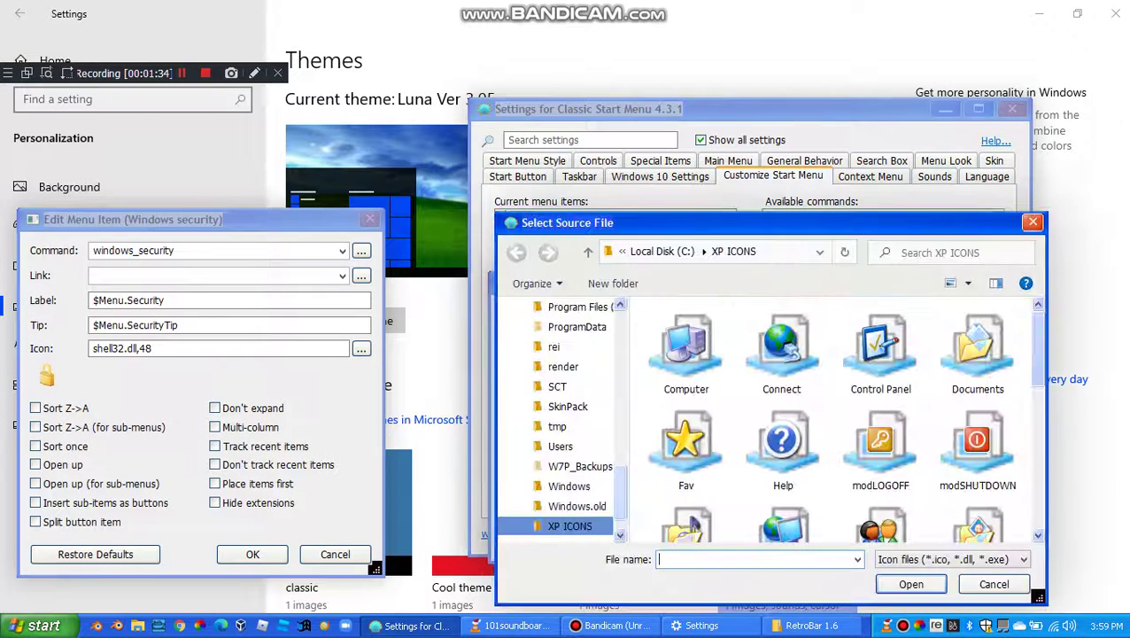
{"action": "scroll", "coordinate": [833, 421], "scroll_direction": "down", "scroll_amount": 5}
{"action": "double_click", "coordinate": [686, 403]}
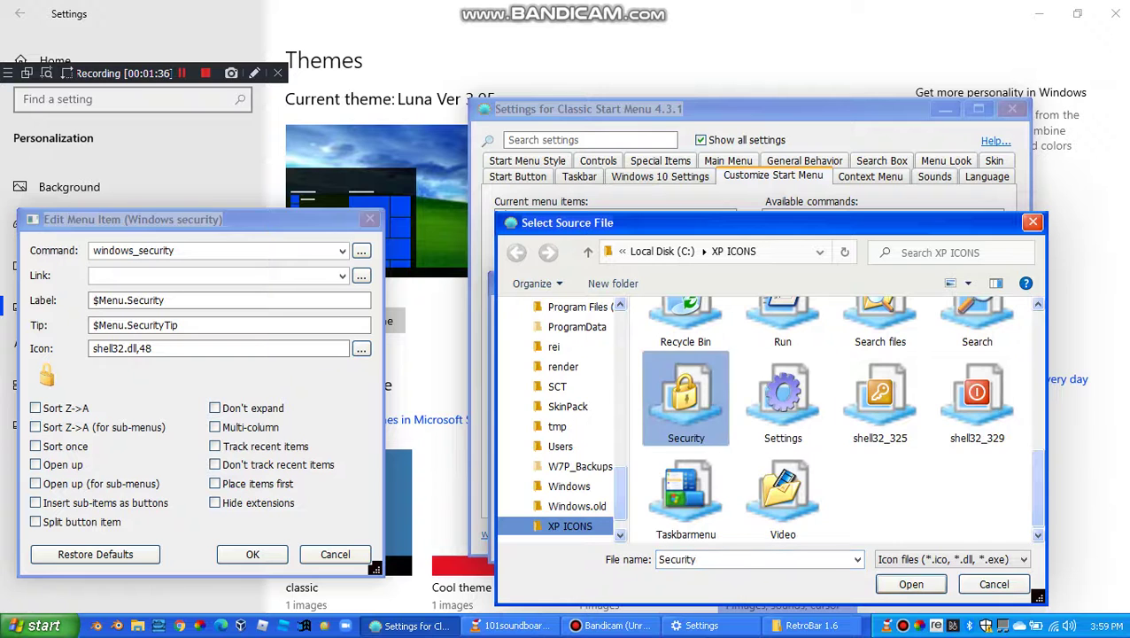
{"action": "key", "text": "Return"}
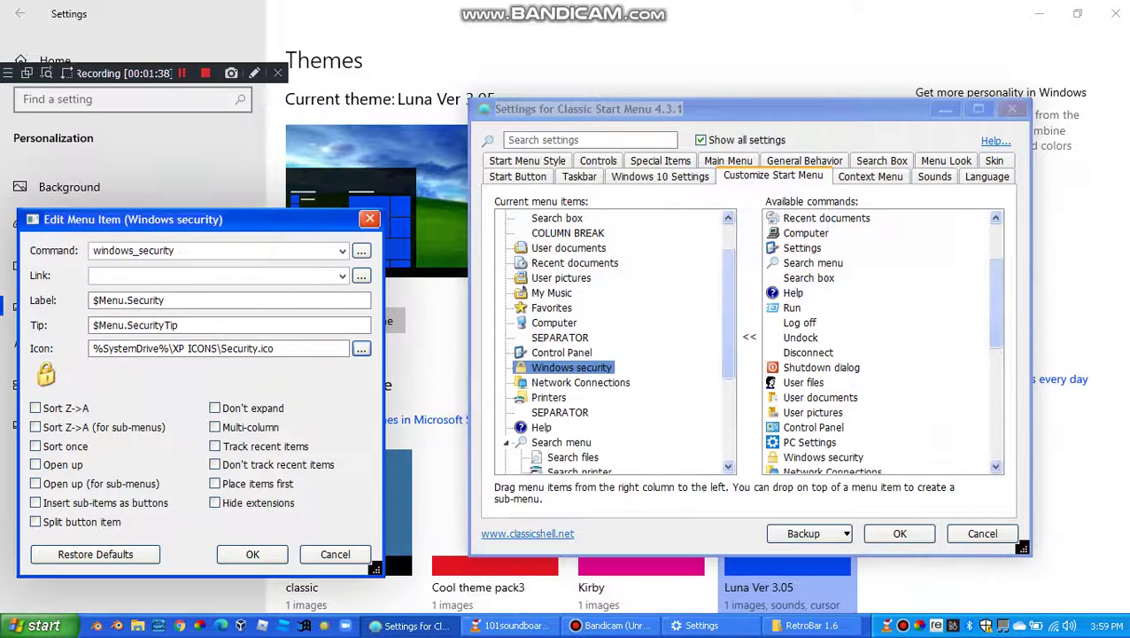
{"action": "left_click", "coordinate": [252, 553]}
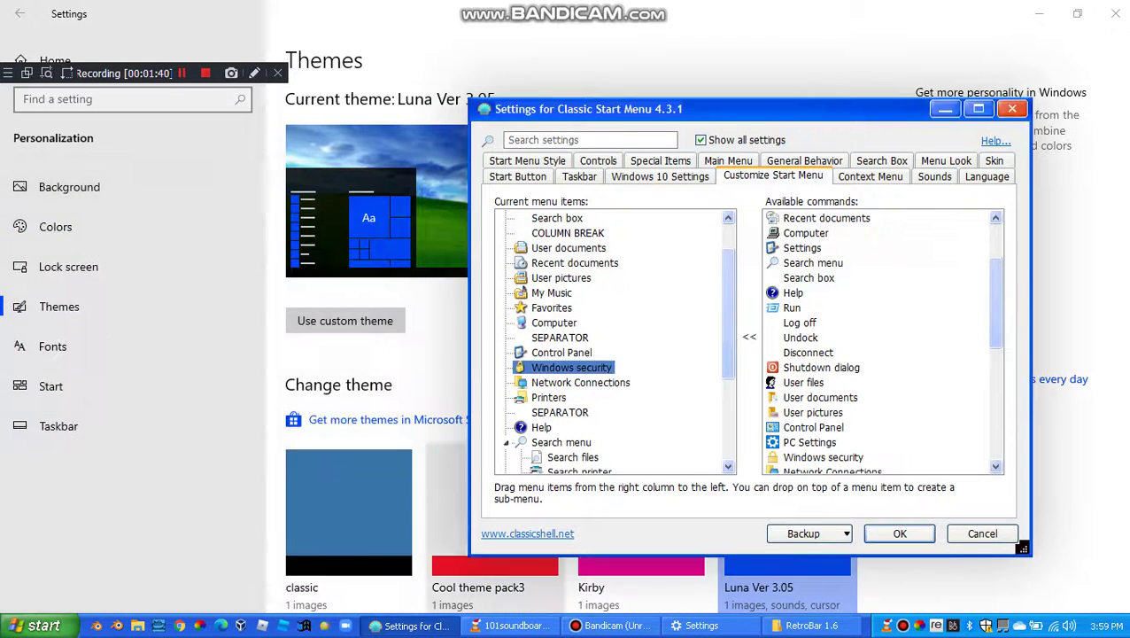
- Set the Network Connections menu item's icon to Network places.ico from the XP ICONS folder
{"action": "scroll", "coordinate": [566, 367], "scroll_direction": "down", "scroll_amount": 1}
{"action": "right_click", "coordinate": [553, 340]}
{"action": "left_click", "coordinate": [604, 351]}
{"action": "key", "text": "Return"}
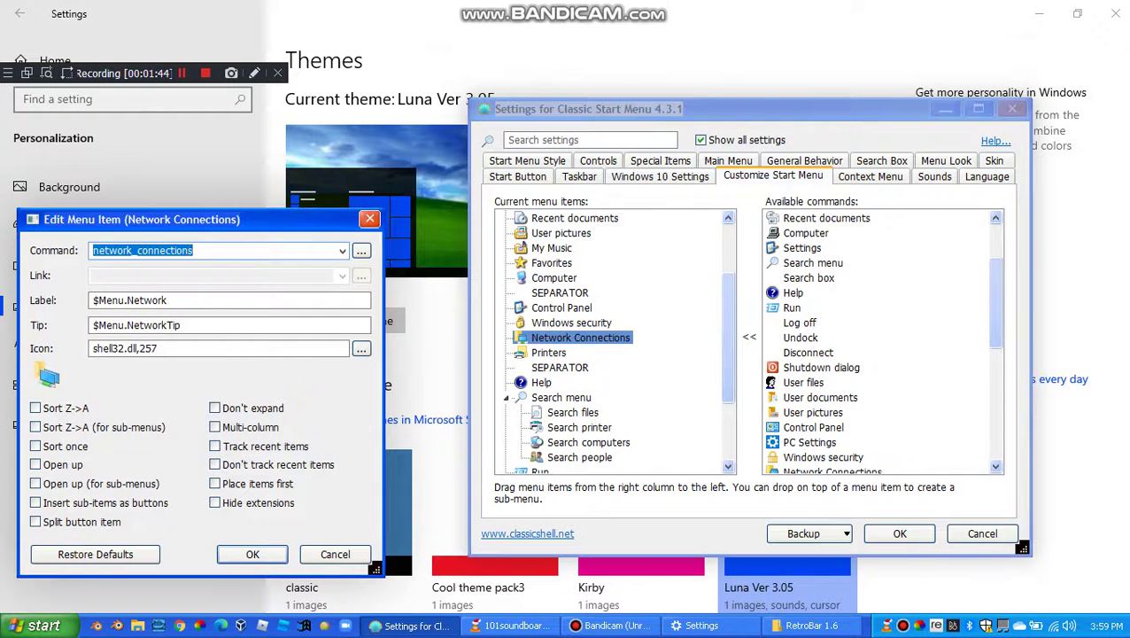
{"action": "left_click", "coordinate": [361, 349]}
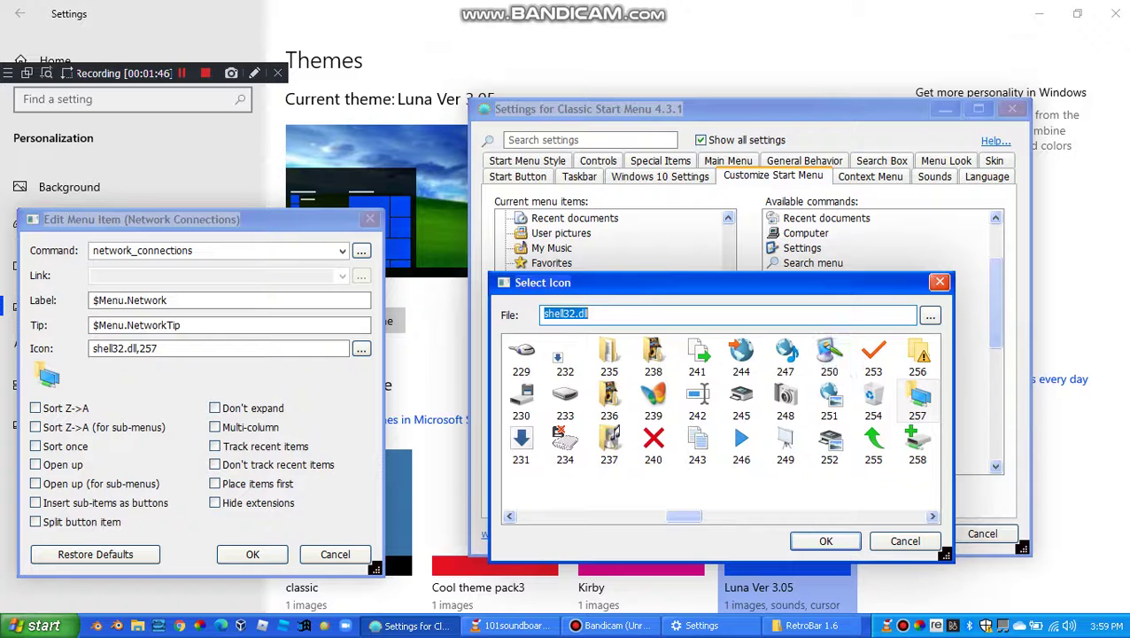
{"action": "left_click", "coordinate": [930, 317]}
{"action": "scroll", "coordinate": [974, 330], "scroll_direction": "down", "scroll_amount": 2}
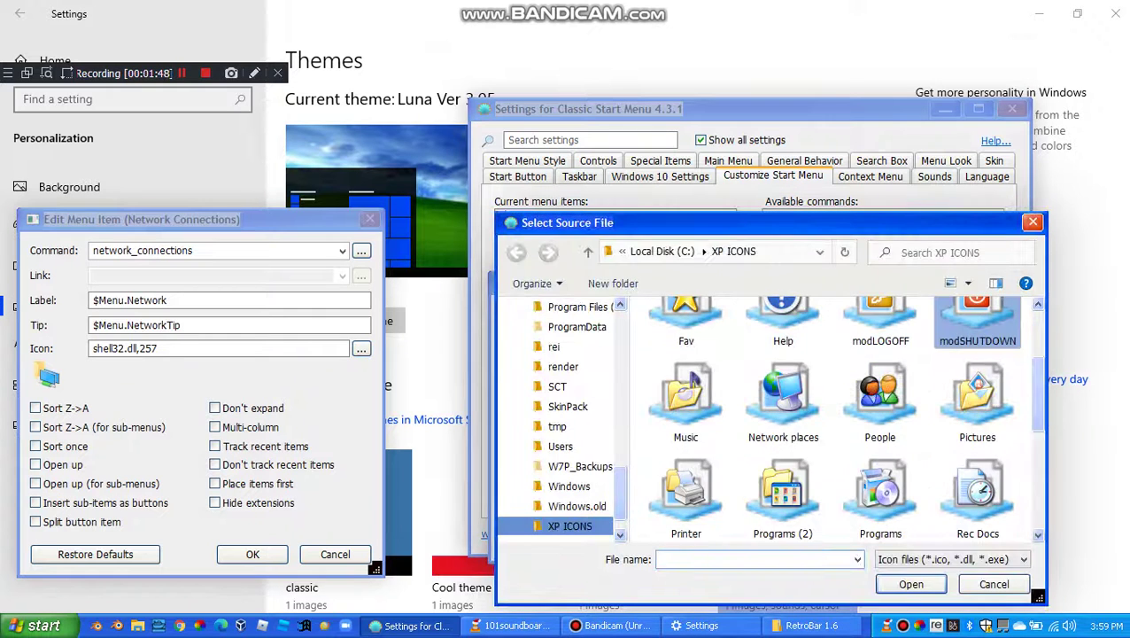
{"action": "scroll", "coordinate": [977, 323], "scroll_direction": "down", "scroll_amount": 3}
{"action": "scroll", "coordinate": [977, 328], "scroll_direction": "up", "scroll_amount": 4}
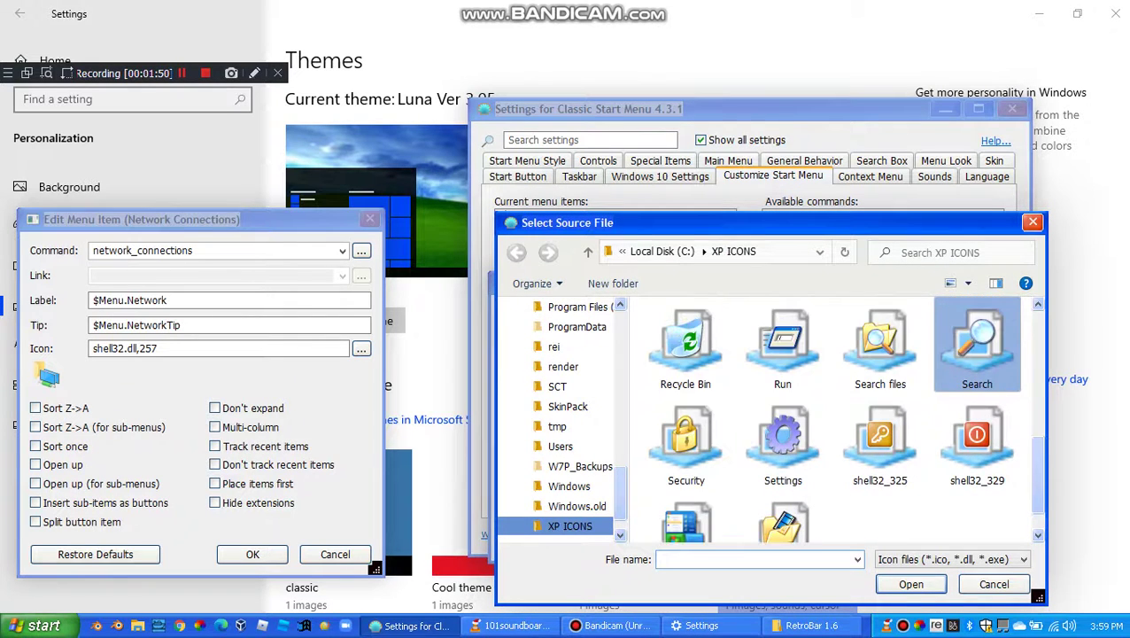
{"action": "scroll", "coordinate": [908, 359], "scroll_direction": "up", "scroll_amount": 2}
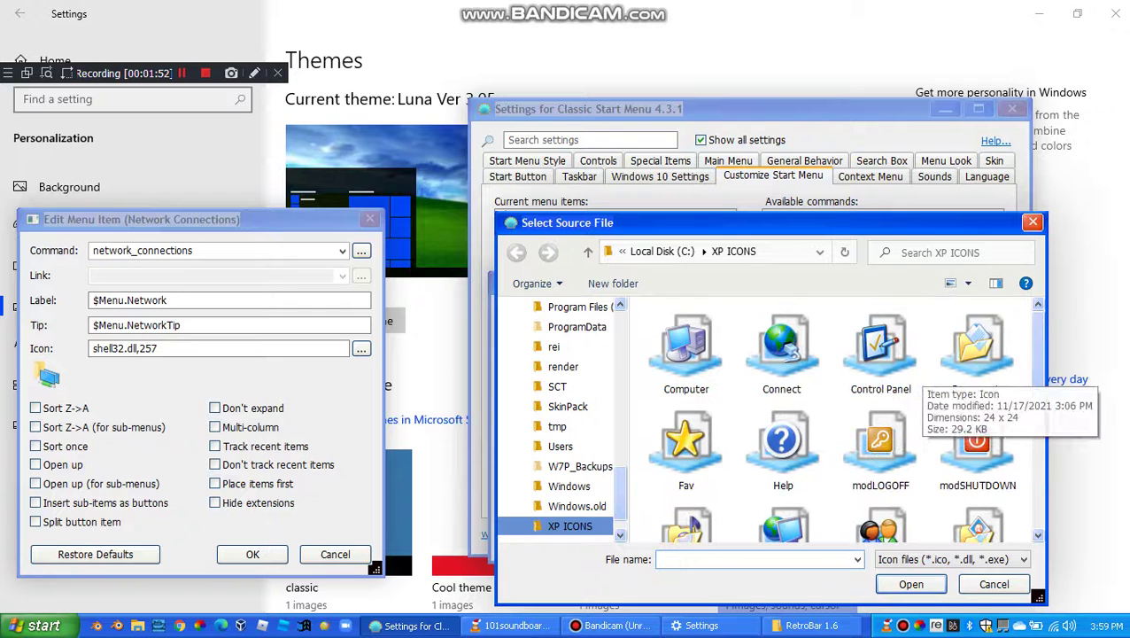
{"action": "left_click", "coordinate": [783, 348]}
{"action": "scroll", "coordinate": [880, 469], "scroll_direction": "down", "scroll_amount": 5}
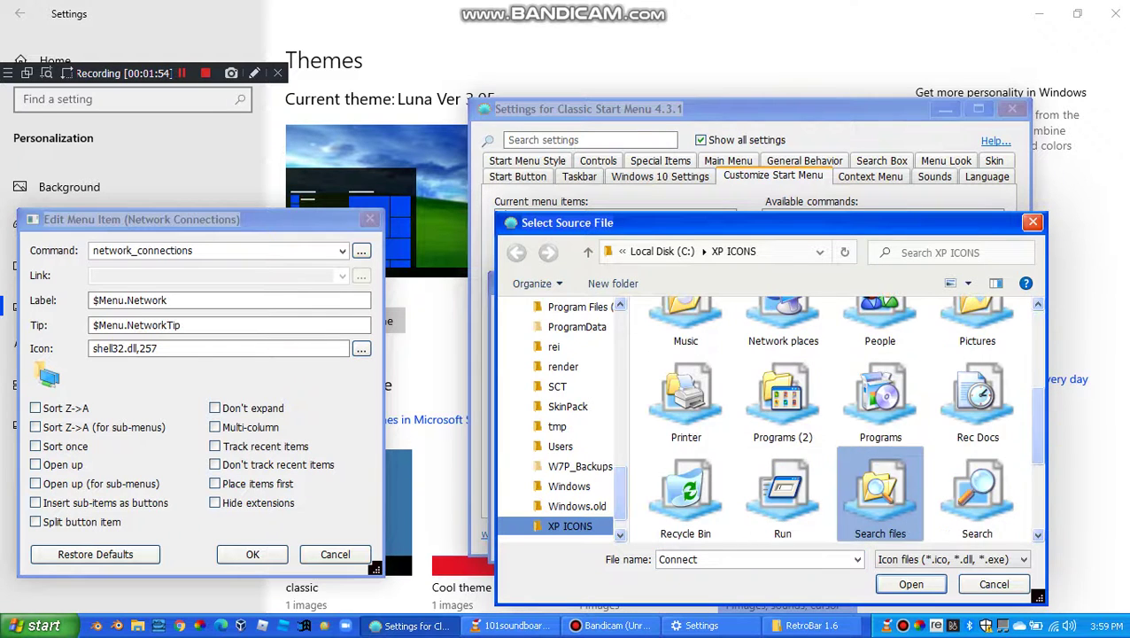
{"action": "scroll", "coordinate": [810, 471], "scroll_direction": "down", "scroll_amount": 2}
{"action": "scroll", "coordinate": [842, 468], "scroll_direction": "up", "scroll_amount": 3}
{"action": "scroll", "coordinate": [881, 443], "scroll_direction": "down", "scroll_amount": 1}
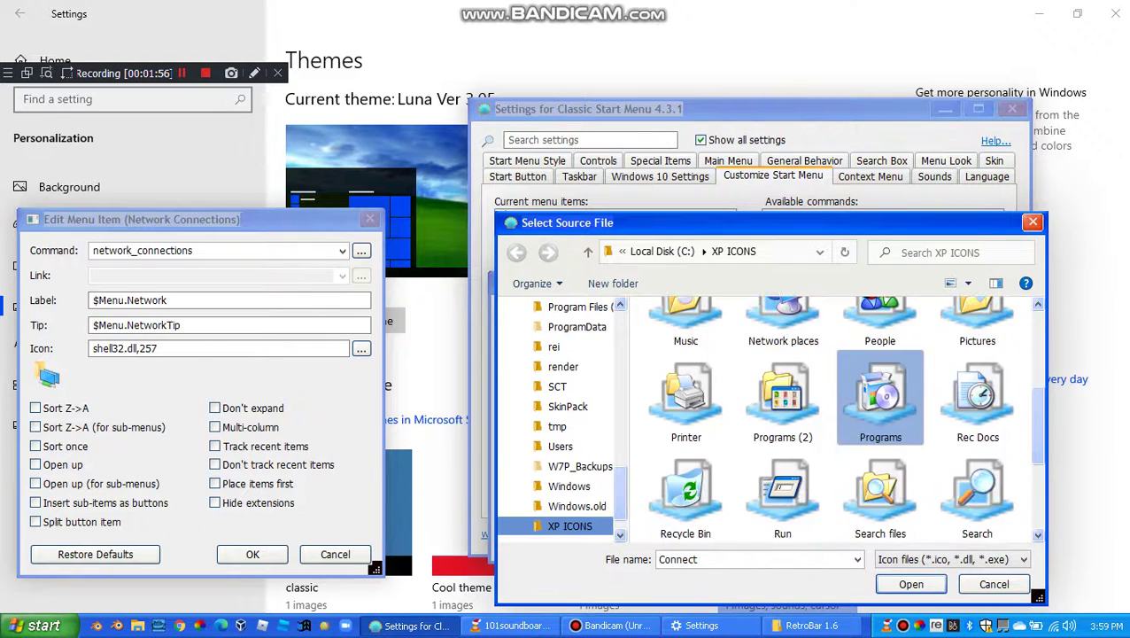
{"action": "scroll", "coordinate": [881, 442], "scroll_direction": "up", "scroll_amount": 1}
{"action": "double_click", "coordinate": [783, 350]}
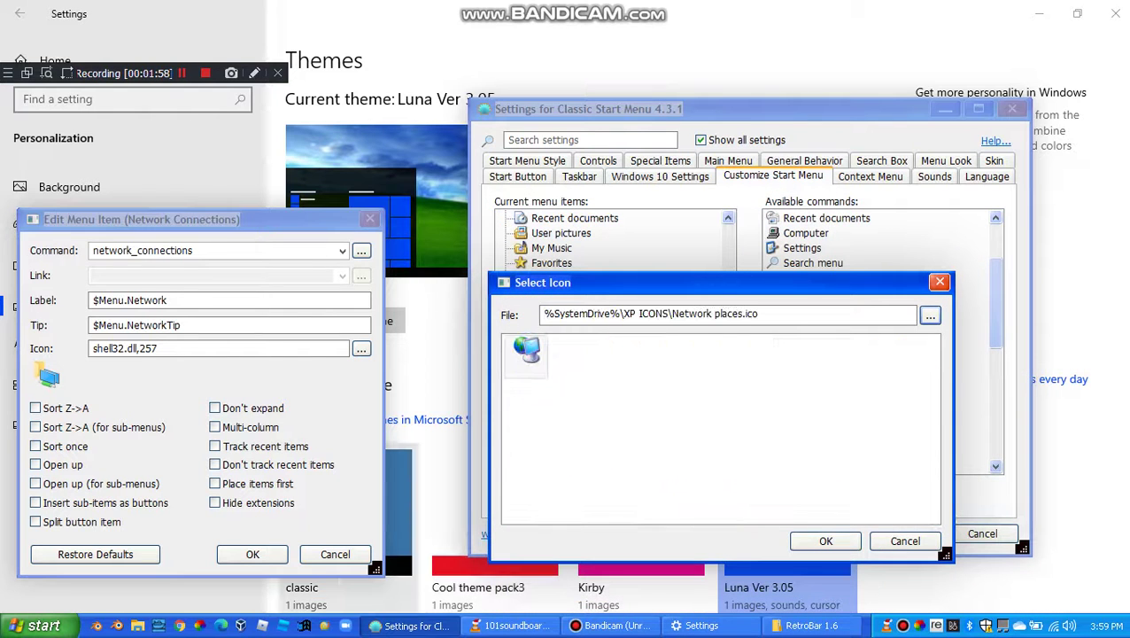
{"action": "left_click", "coordinate": [826, 541]}
{"action": "left_click", "coordinate": [252, 554]}
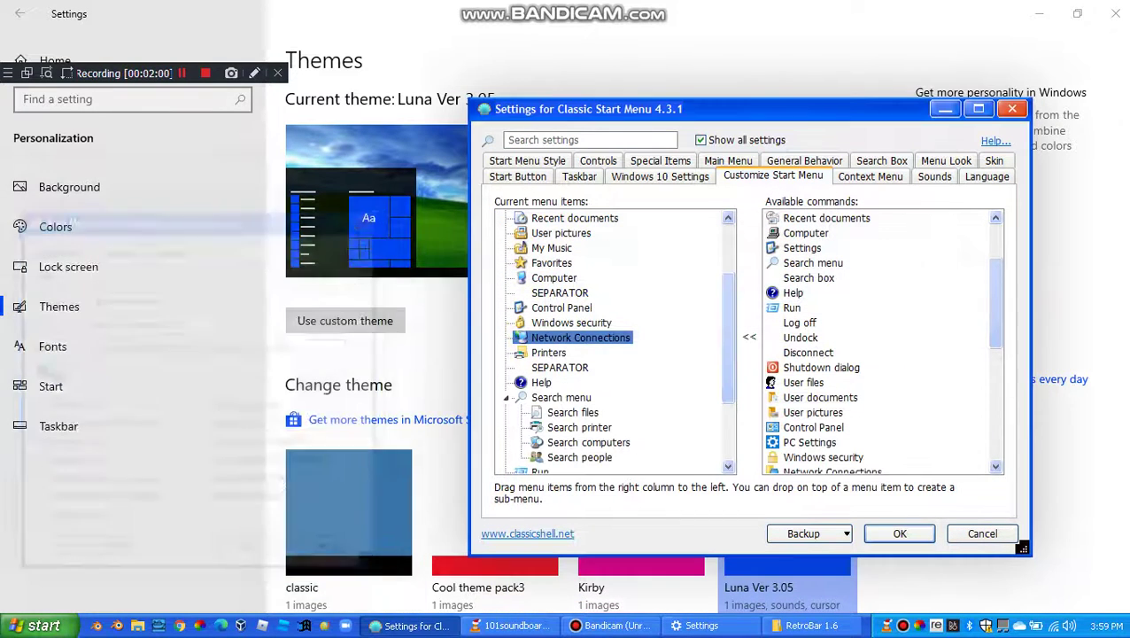
- Set the Printers menu item's icon to Printer.ico from the XP ICONS folder
{"action": "right_click", "coordinate": [551, 349]}
{"action": "left_click", "coordinate": [608, 362]}
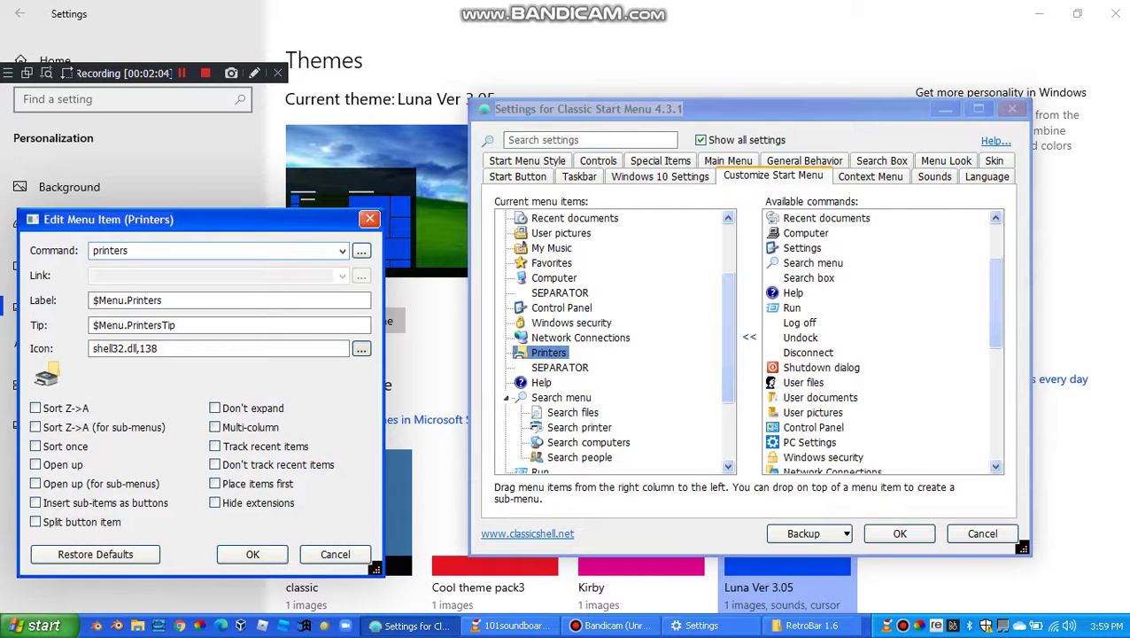
{"action": "left_click", "coordinate": [362, 349]}
{"action": "left_click", "coordinate": [928, 316]}
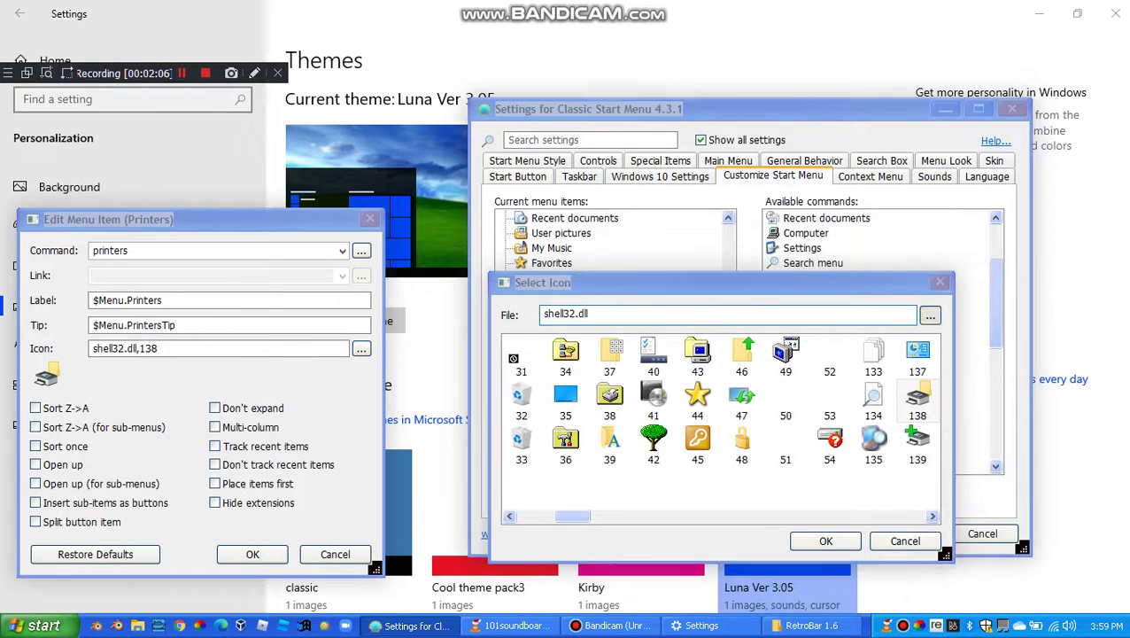
{"action": "scroll", "coordinate": [879, 374], "scroll_direction": "down", "scroll_amount": 4}
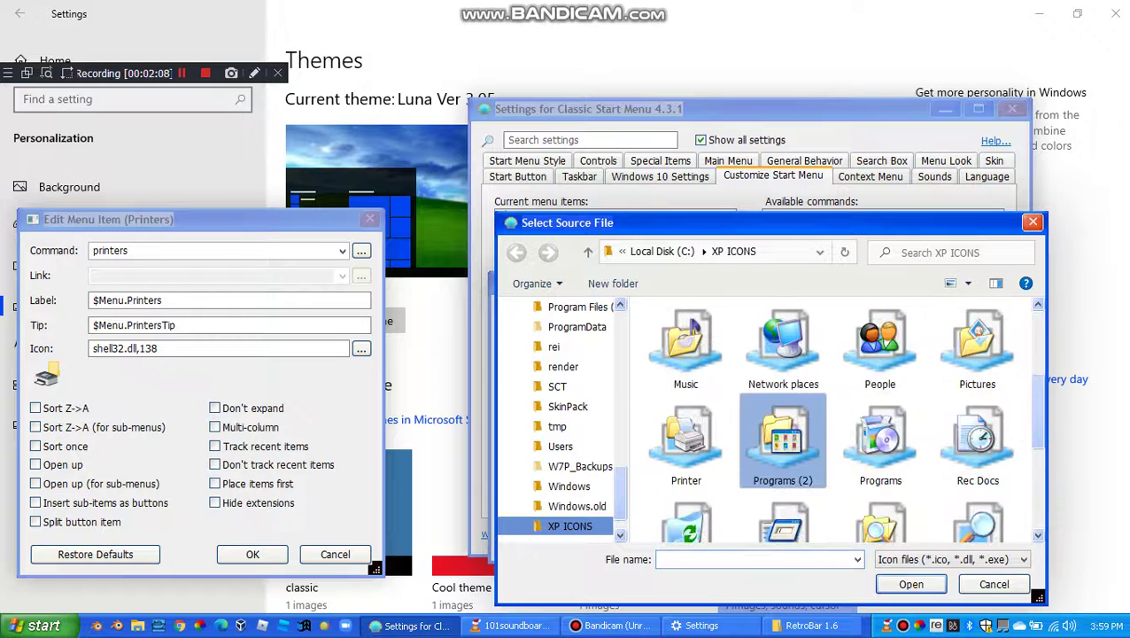
{"action": "scroll", "coordinate": [699, 417], "scroll_direction": "down", "scroll_amount": 1}
{"action": "double_click", "coordinate": [685, 399]}
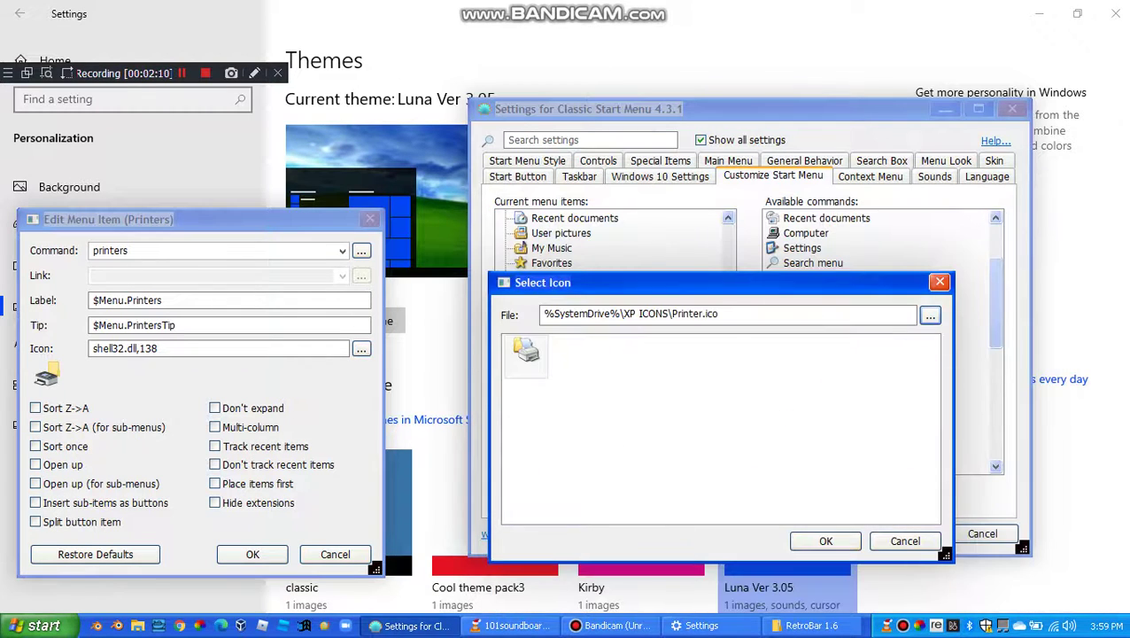
{"action": "left_click", "coordinate": [821, 542]}
{"action": "left_click", "coordinate": [253, 554]}
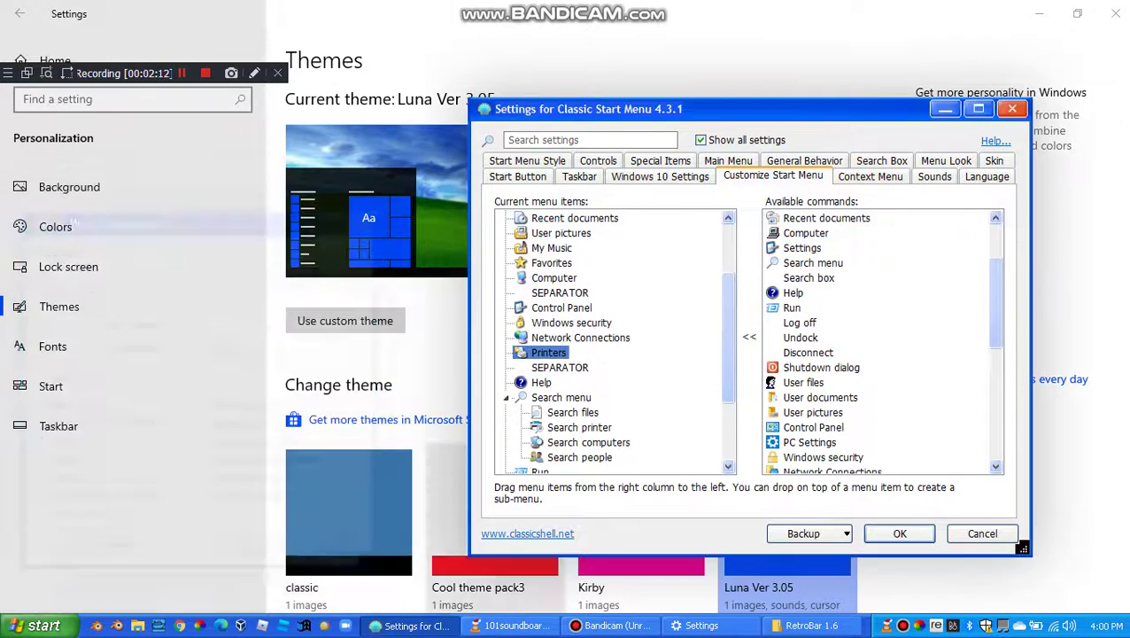
- Set the Help menu item's icon to Help.ico from the XP ICONS folder
{"action": "left_click", "coordinate": [541, 382]}
{"action": "right_click", "coordinate": [541, 382]}
{"action": "left_click", "coordinate": [592, 387]}
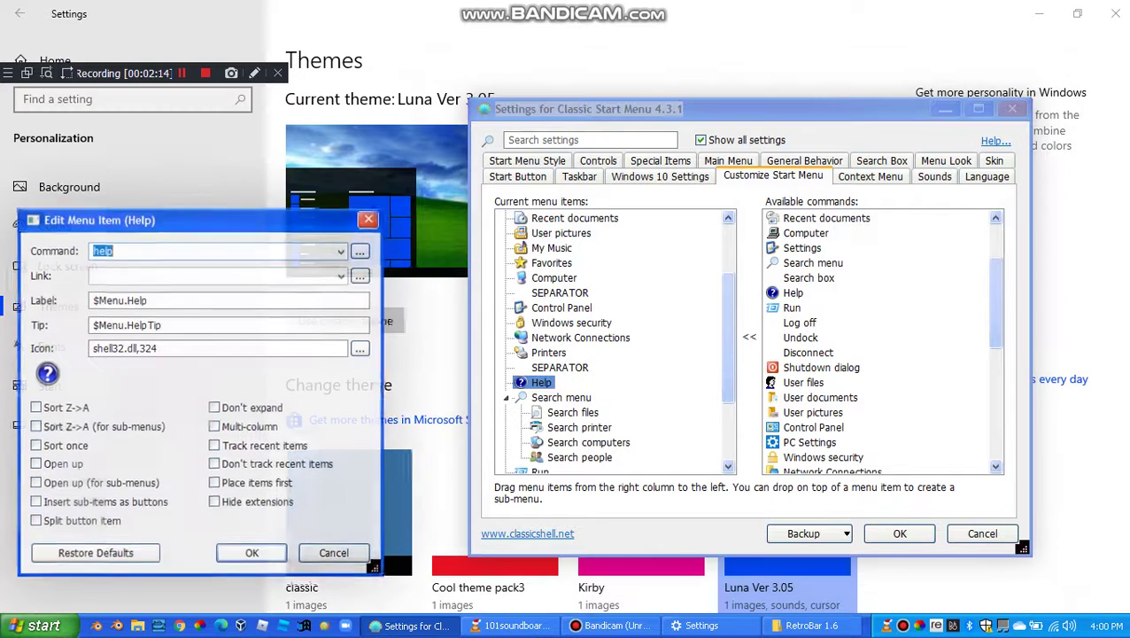
{"action": "left_click", "coordinate": [361, 348]}
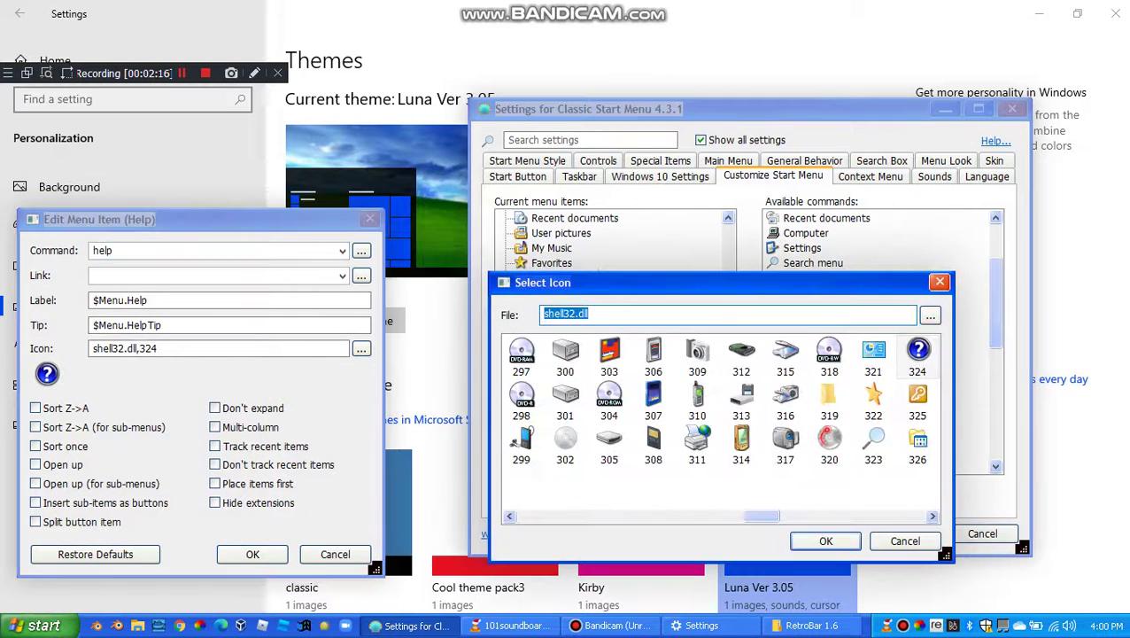
{"action": "left_click", "coordinate": [930, 315]}
{"action": "scroll", "coordinate": [877, 399], "scroll_direction": "down", "scroll_amount": 1}
{"action": "left_click", "coordinate": [782, 394]}
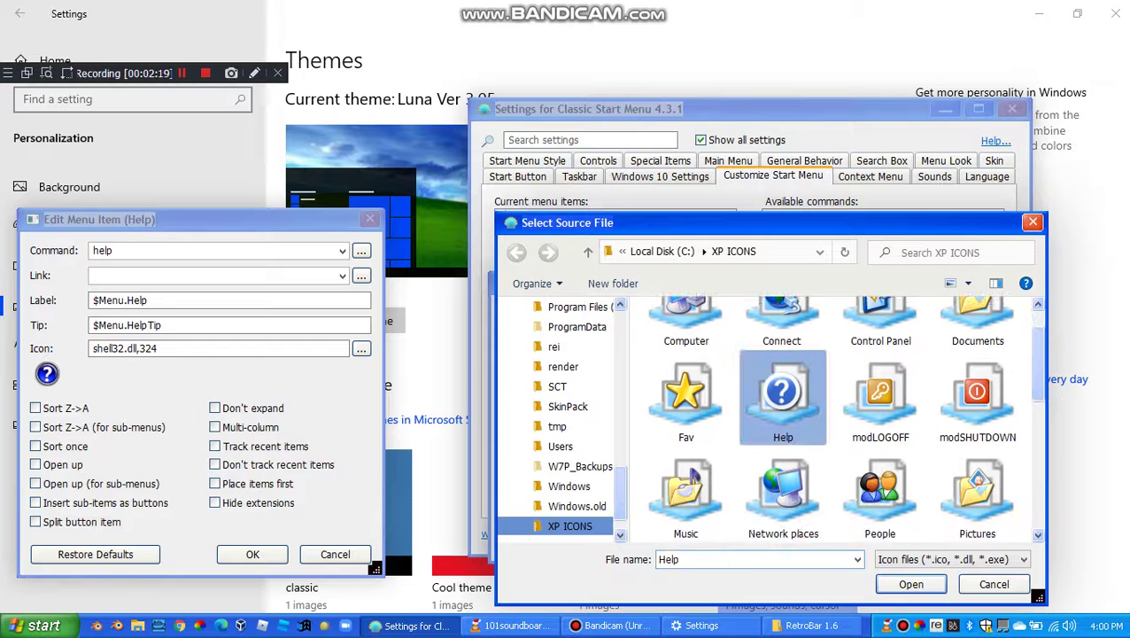
{"action": "left_click", "coordinate": [908, 580]}
{"action": "left_click", "coordinate": [824, 540]}
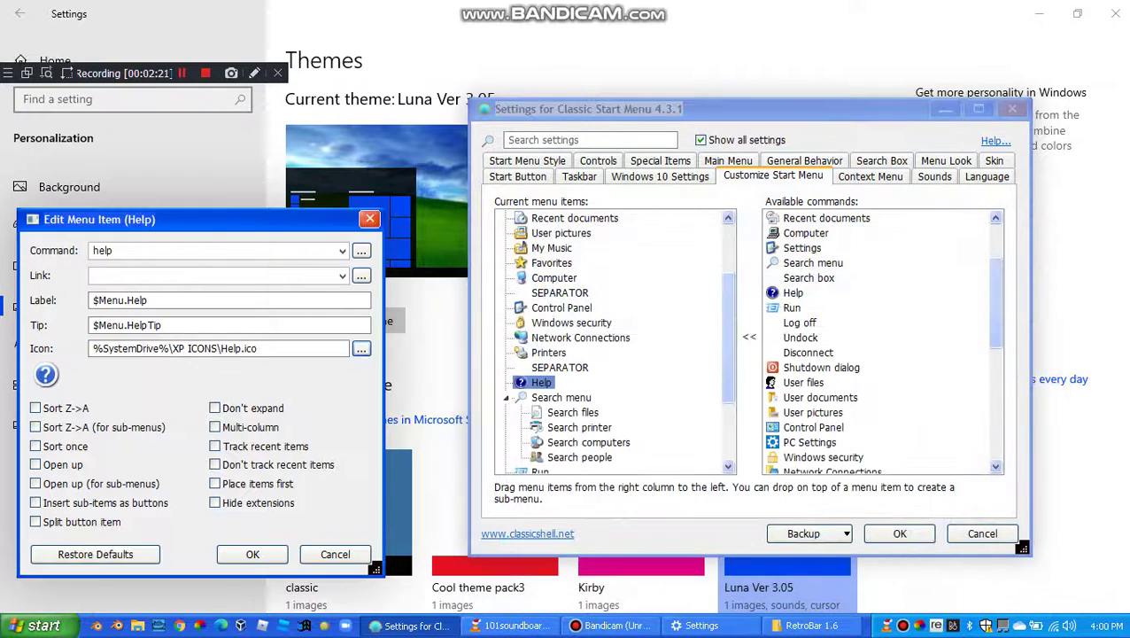
{"action": "left_click", "coordinate": [253, 553]}
- Set the Search menu item's icon to Search.ico from the XP ICONS folder
{"action": "right_click", "coordinate": [561, 398]}
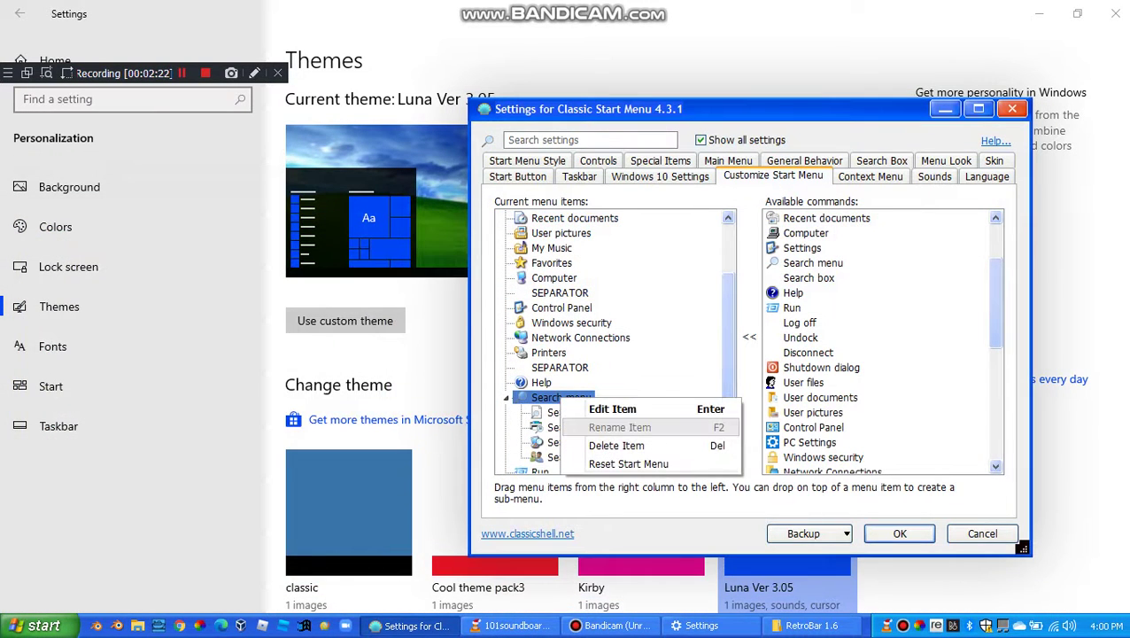
{"action": "left_click", "coordinate": [613, 408]}
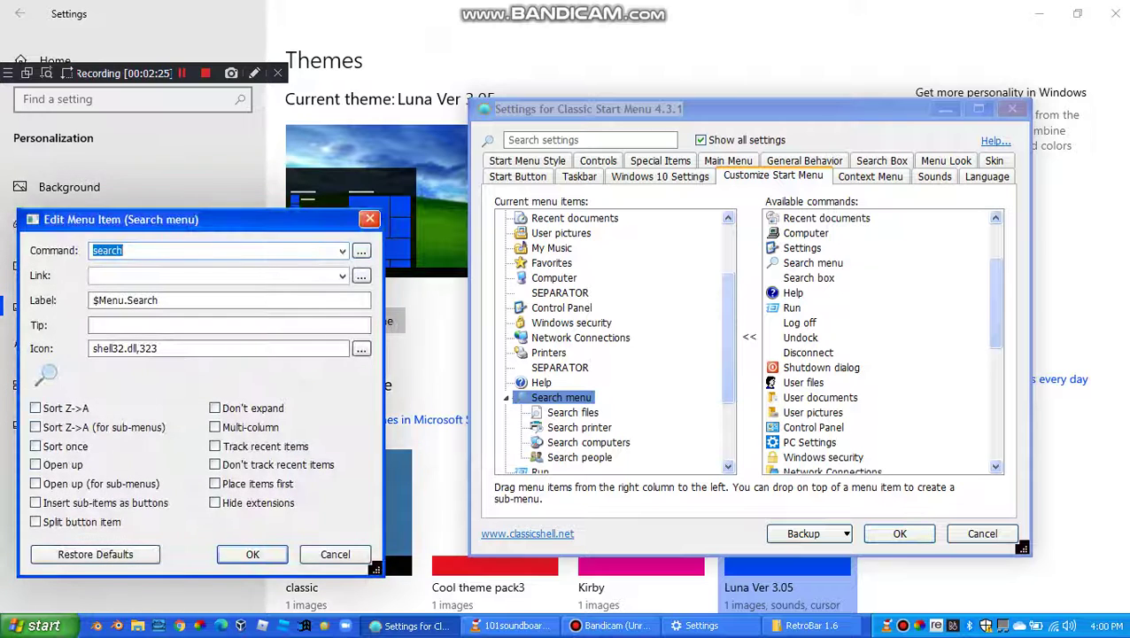
{"action": "left_click", "coordinate": [362, 349]}
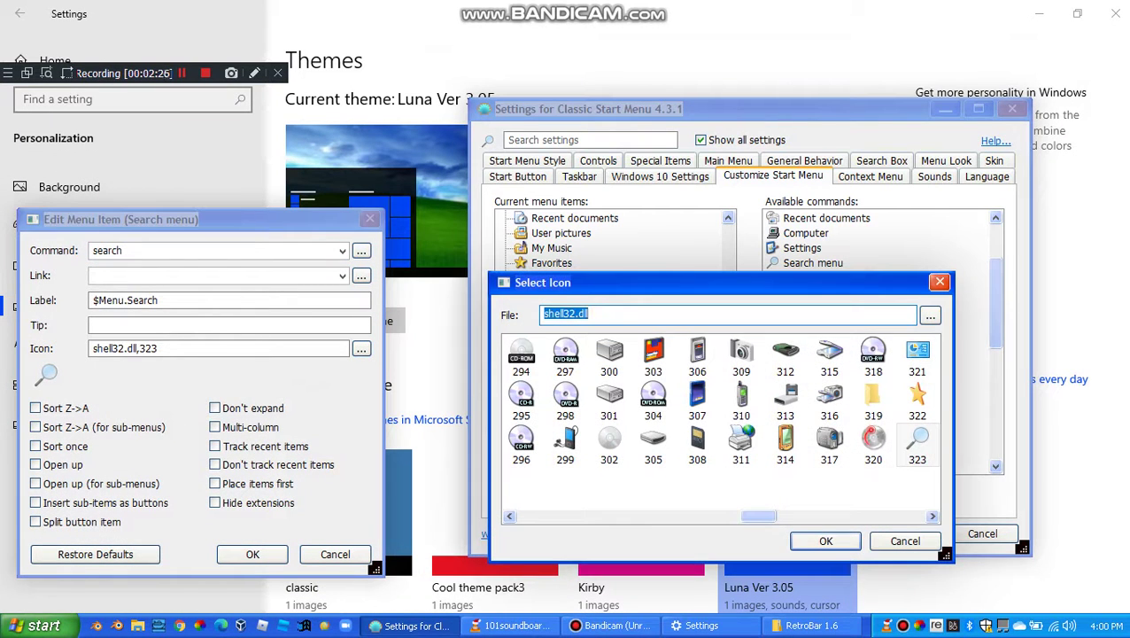
{"action": "left_click", "coordinate": [930, 315]}
{"action": "scroll", "coordinate": [881, 399], "scroll_direction": "down", "scroll_amount": 4}
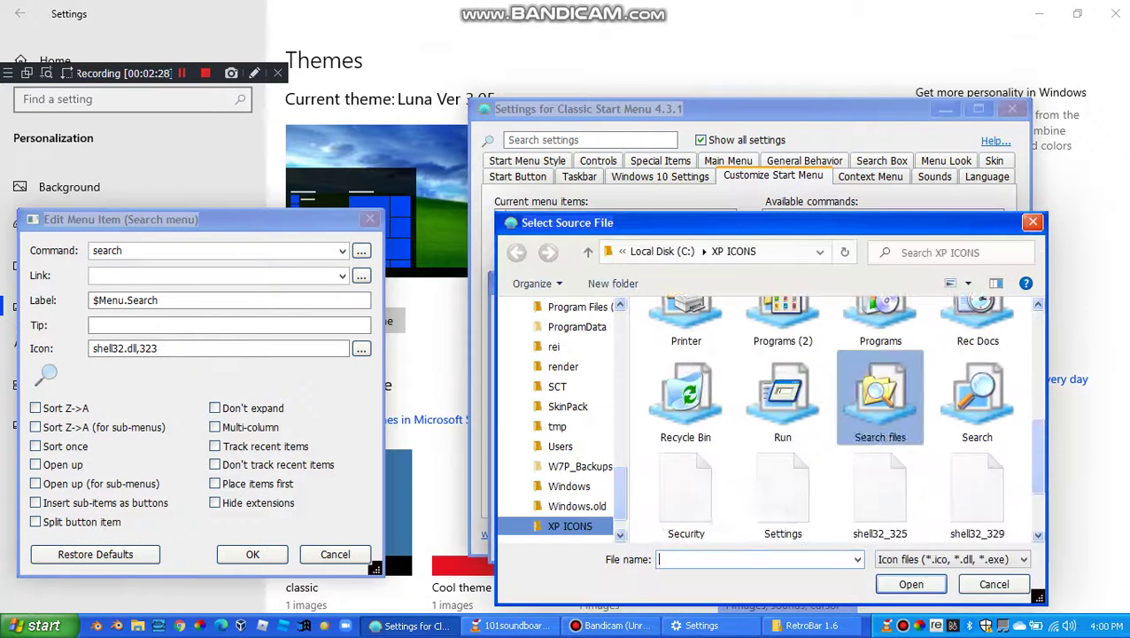
{"action": "left_click", "coordinate": [977, 397]}
{"action": "left_click", "coordinate": [911, 585]}
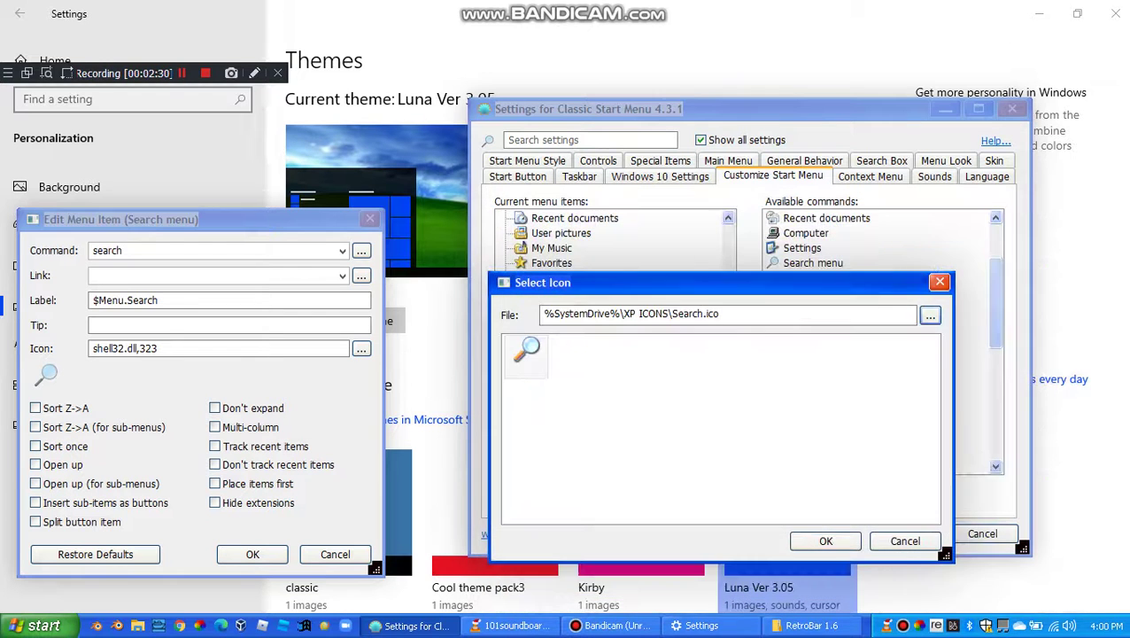
{"action": "left_click", "coordinate": [825, 540]}
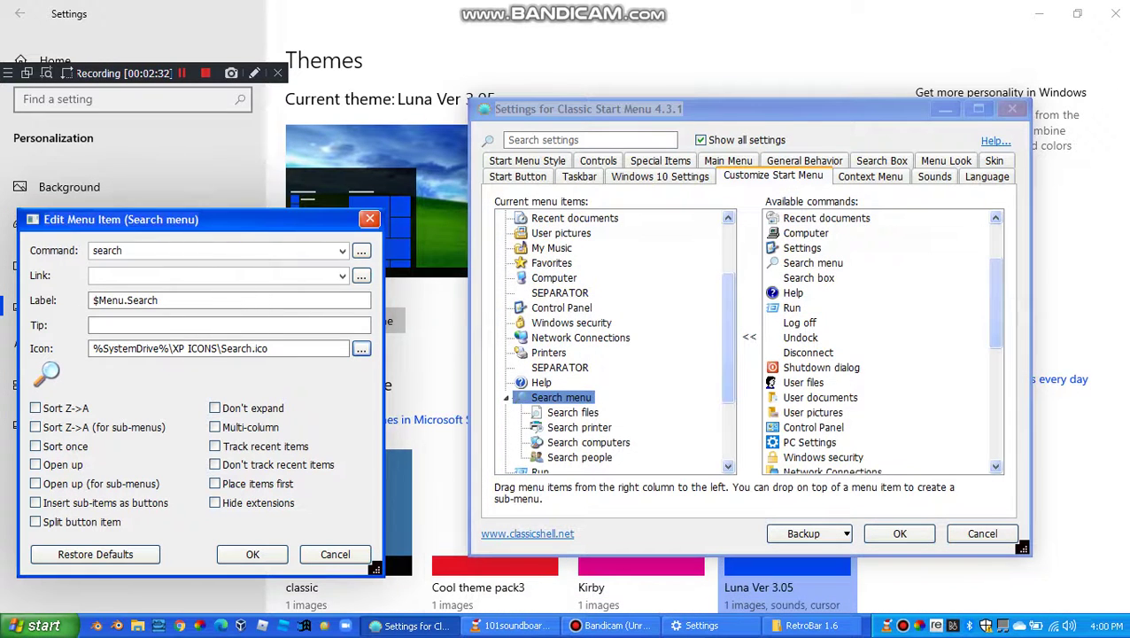
{"action": "key", "text": "Return"}
- Set the Search files menu item's icon to Search files.ico from the XP ICONS folder
{"action": "right_click", "coordinate": [572, 413]}
{"action": "left_click", "coordinate": [625, 428]}
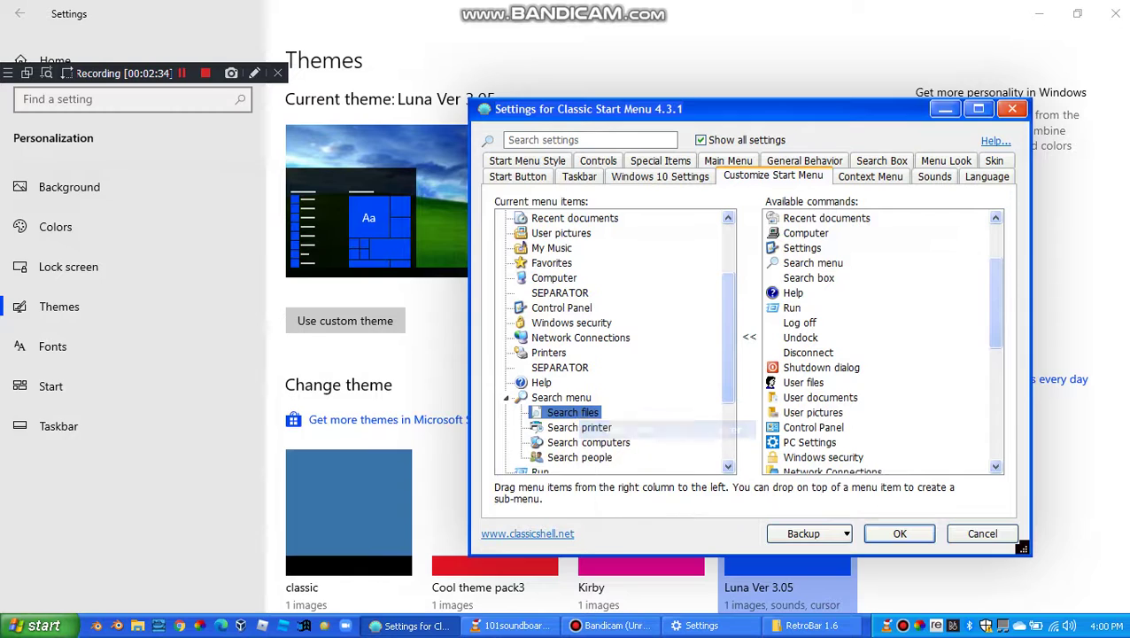
{"action": "left_click", "coordinate": [362, 349]}
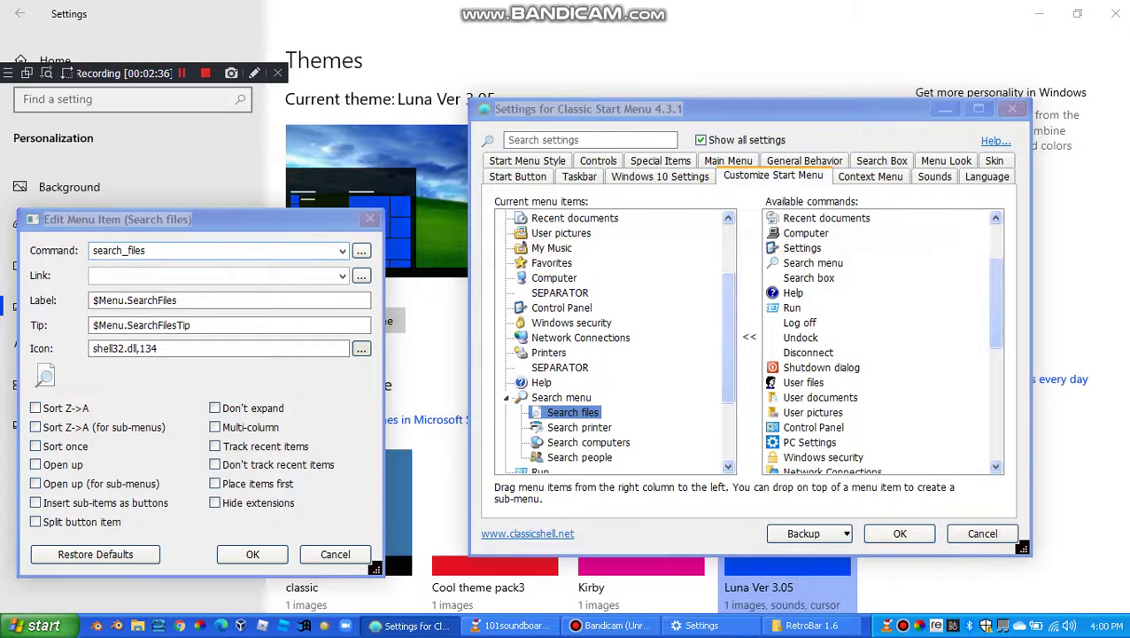
{"action": "left_click", "coordinate": [929, 315]}
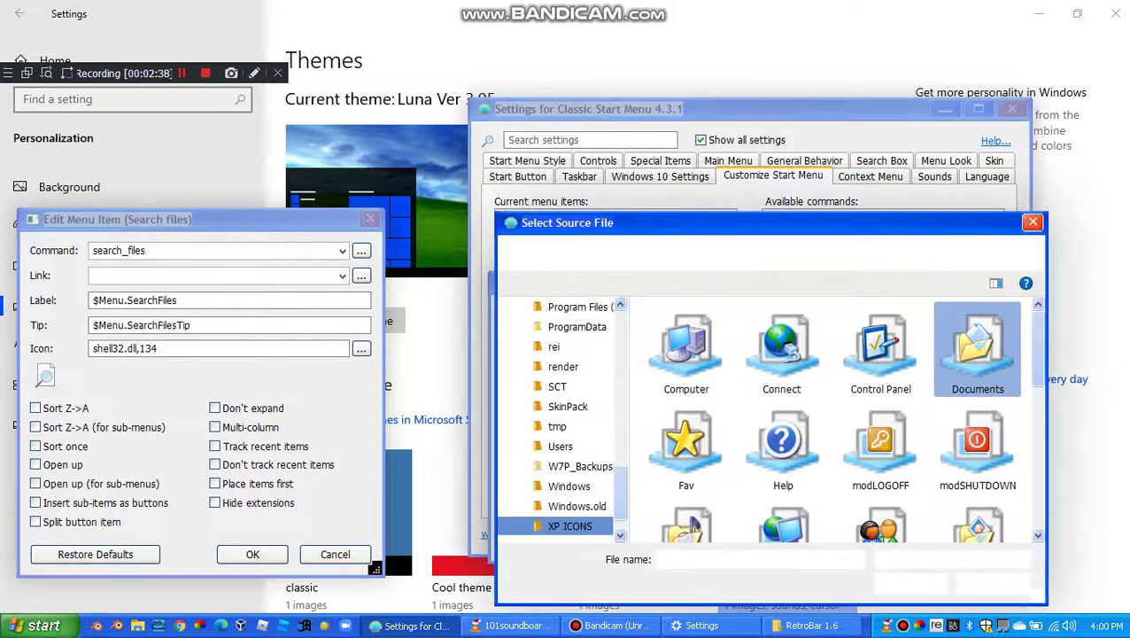
{"action": "scroll", "coordinate": [977, 399], "scroll_direction": "down", "scroll_amount": 5}
{"action": "scroll", "coordinate": [975, 376], "scroll_direction": "up", "scroll_amount": 1}
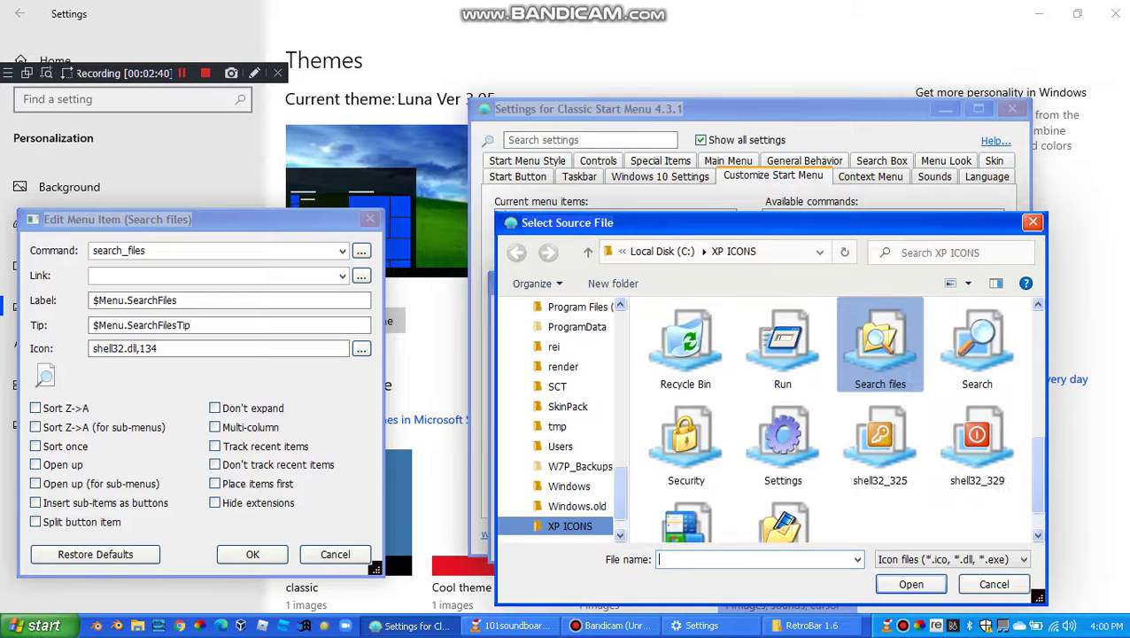
{"action": "double_click", "coordinate": [880, 347]}
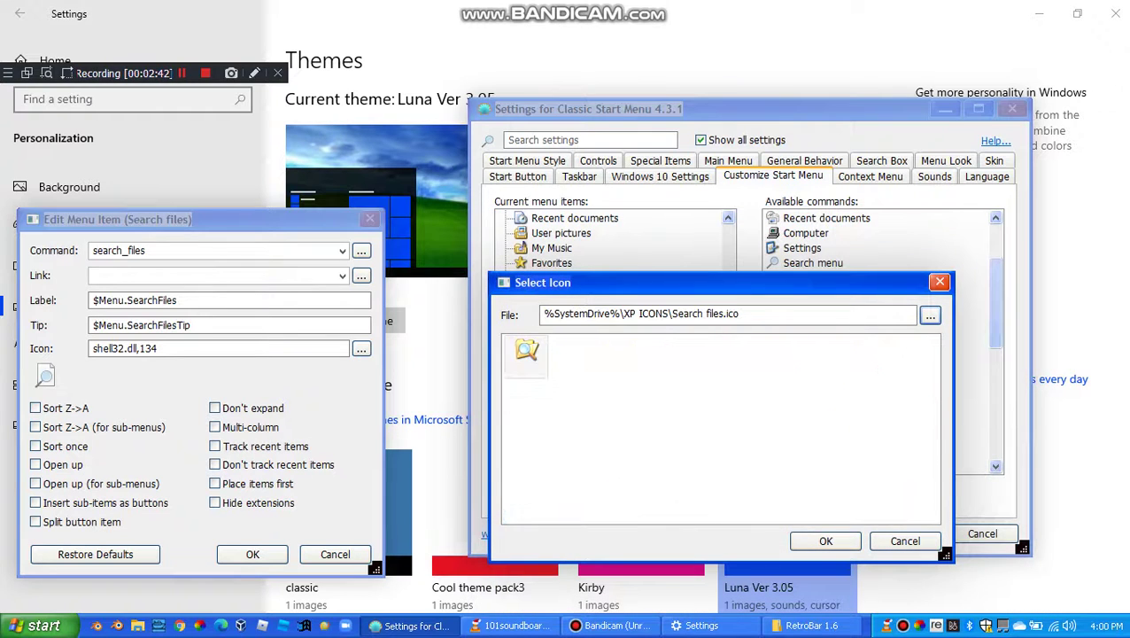
{"action": "left_click", "coordinate": [826, 540]}
{"action": "left_click", "coordinate": [252, 554]}
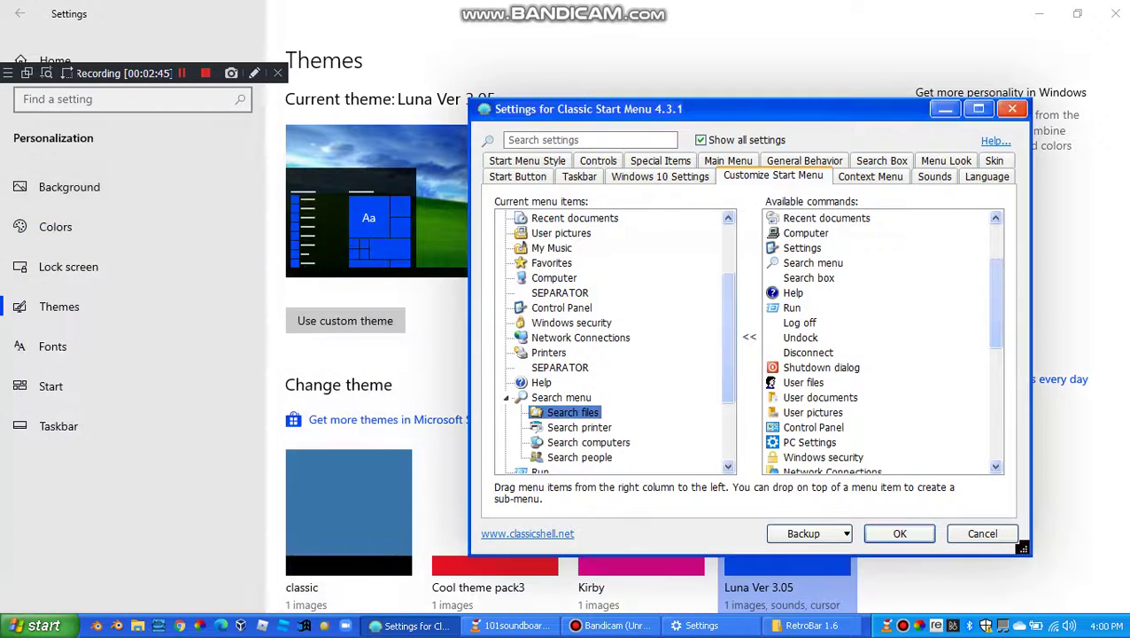
- Set the Search printer menu item's icon to Printer.ico from the XP ICONS folder
{"action": "right_click", "coordinate": [560, 429]}
{"action": "left_click", "coordinate": [611, 443]}
{"action": "double_click", "coordinate": [579, 427]}
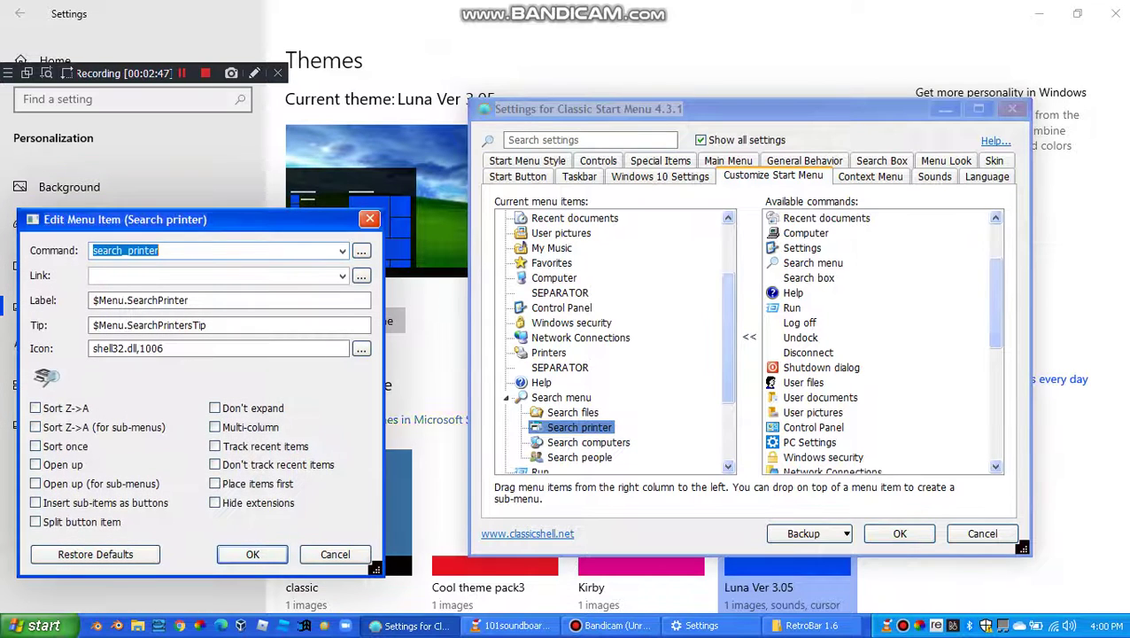
{"action": "left_click", "coordinate": [362, 349]}
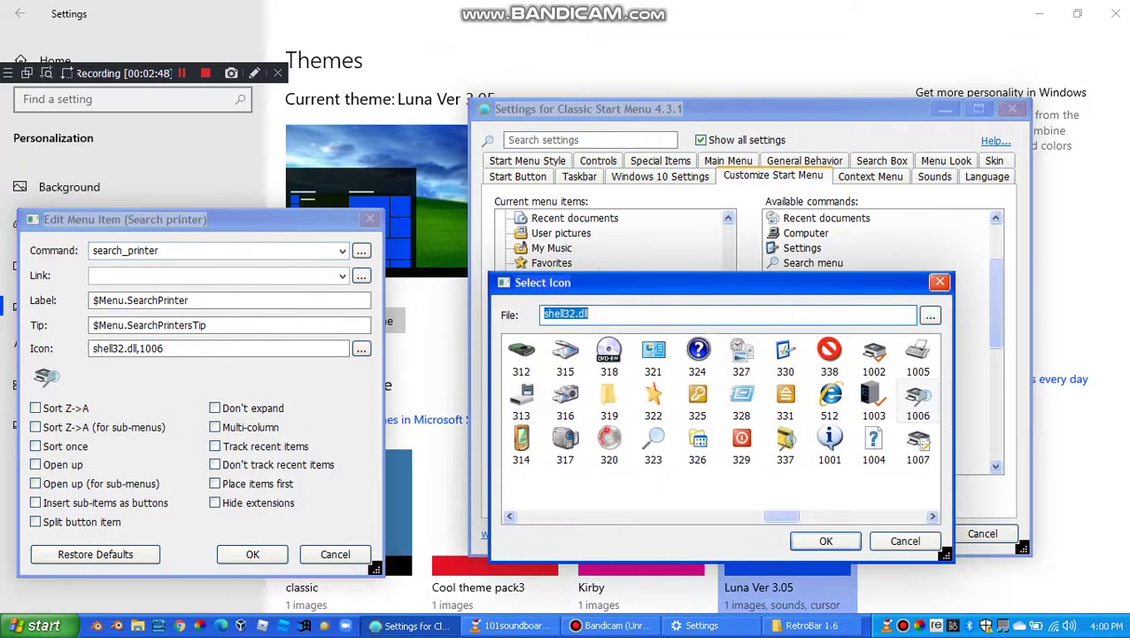
{"action": "left_click", "coordinate": [923, 316]}
{"action": "scroll", "coordinate": [920, 319], "scroll_direction": "down", "scroll_amount": 2}
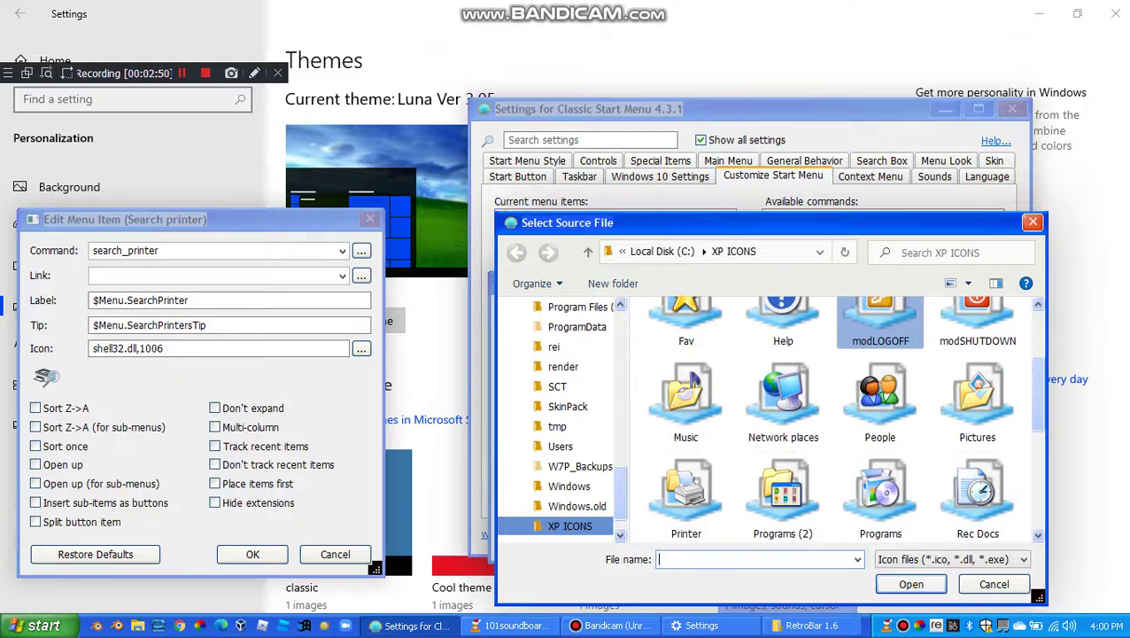
{"action": "scroll", "coordinate": [881, 324], "scroll_direction": "down", "scroll_amount": 1}
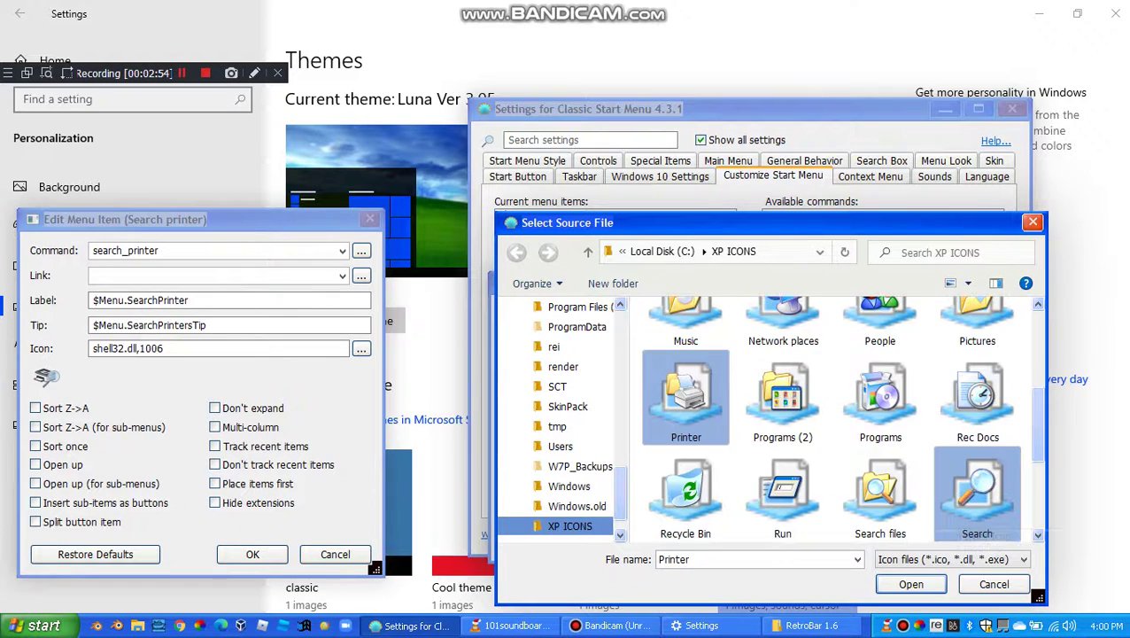
{"action": "scroll", "coordinate": [974, 505], "scroll_direction": "down", "scroll_amount": 1}
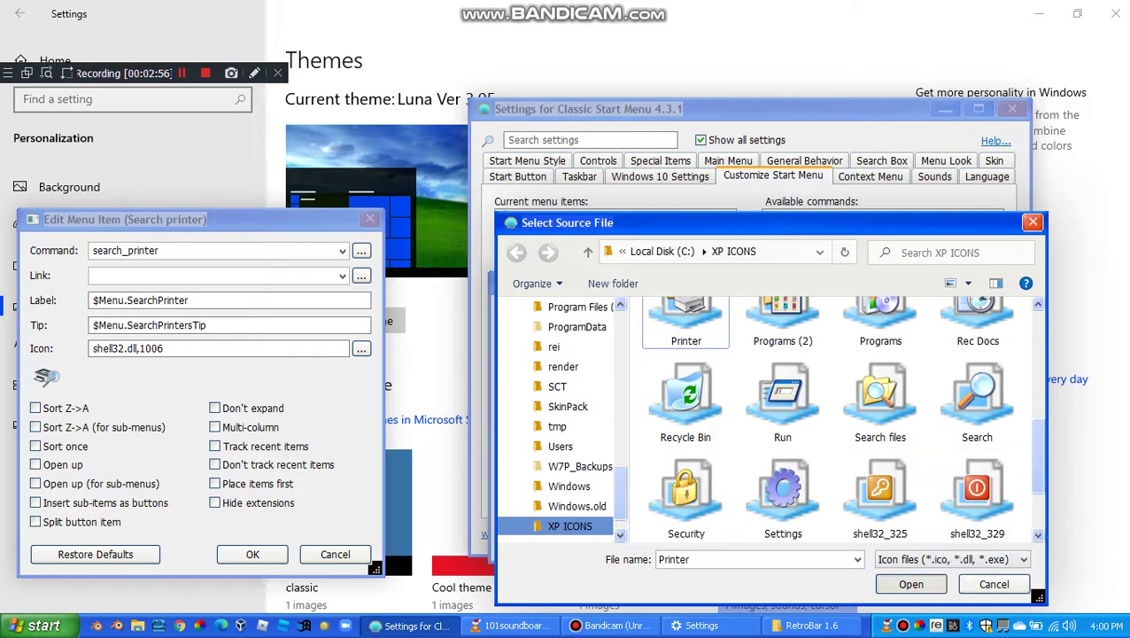
{"action": "left_click", "coordinate": [910, 584]}
{"action": "key", "text": "Return"}
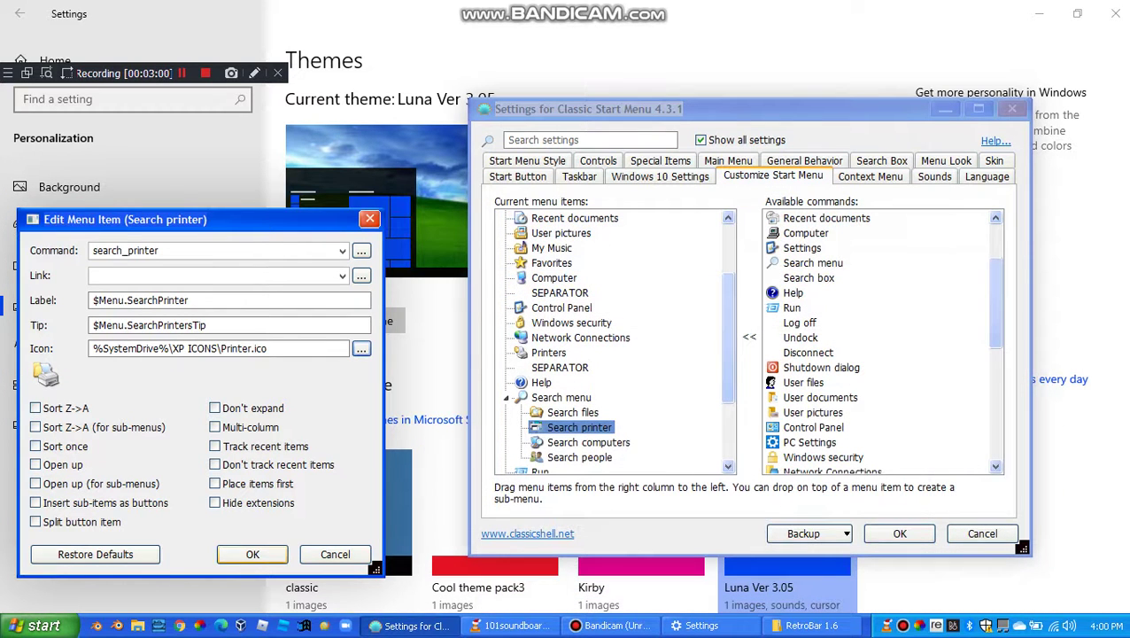
{"action": "left_click", "coordinate": [253, 555]}
- Set the Search people menu item's icon to People.ico from the XP ICONS folder
{"action": "right_click", "coordinate": [565, 444]}
{"action": "left_click", "coordinate": [609, 457]}
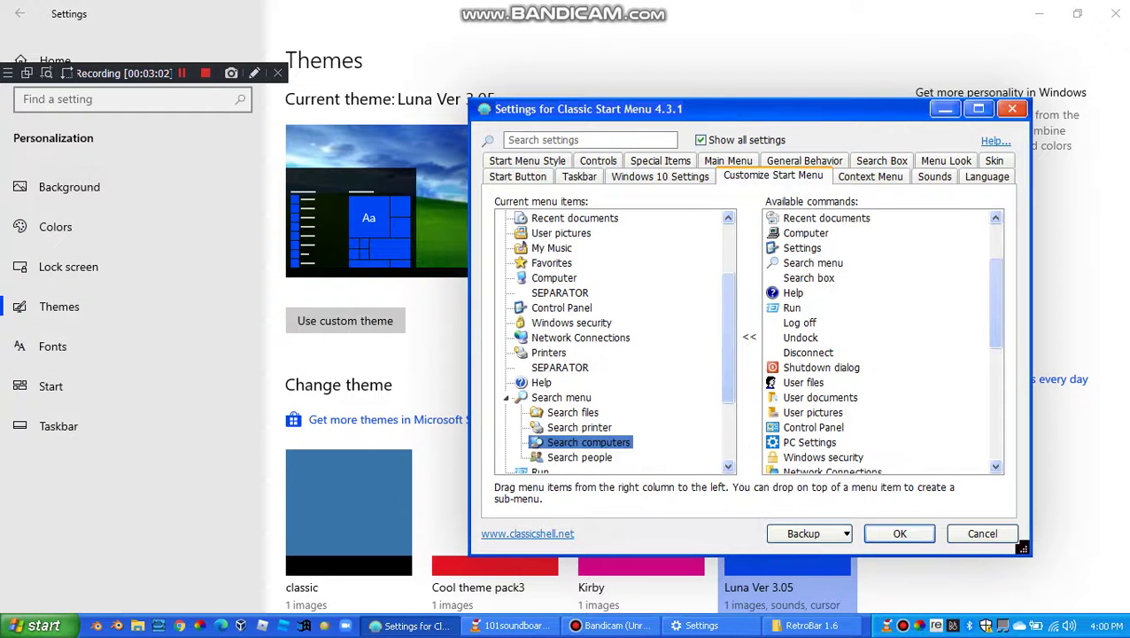
{"action": "right_click", "coordinate": [552, 458]}
{"action": "left_click", "coordinate": [608, 469]}
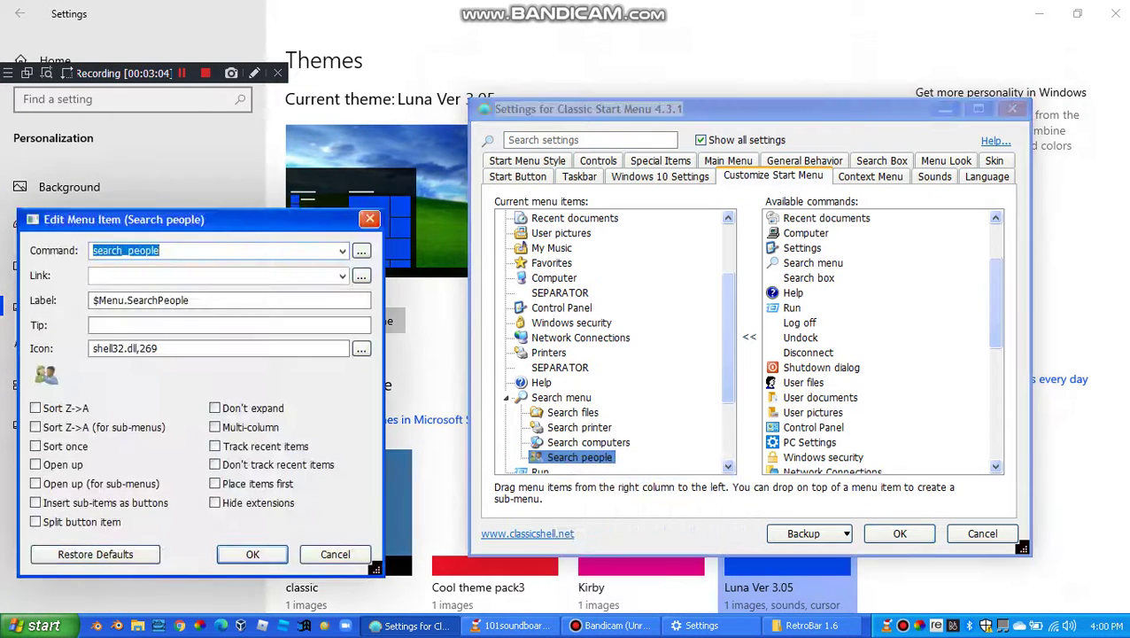
{"action": "left_click", "coordinate": [362, 349]}
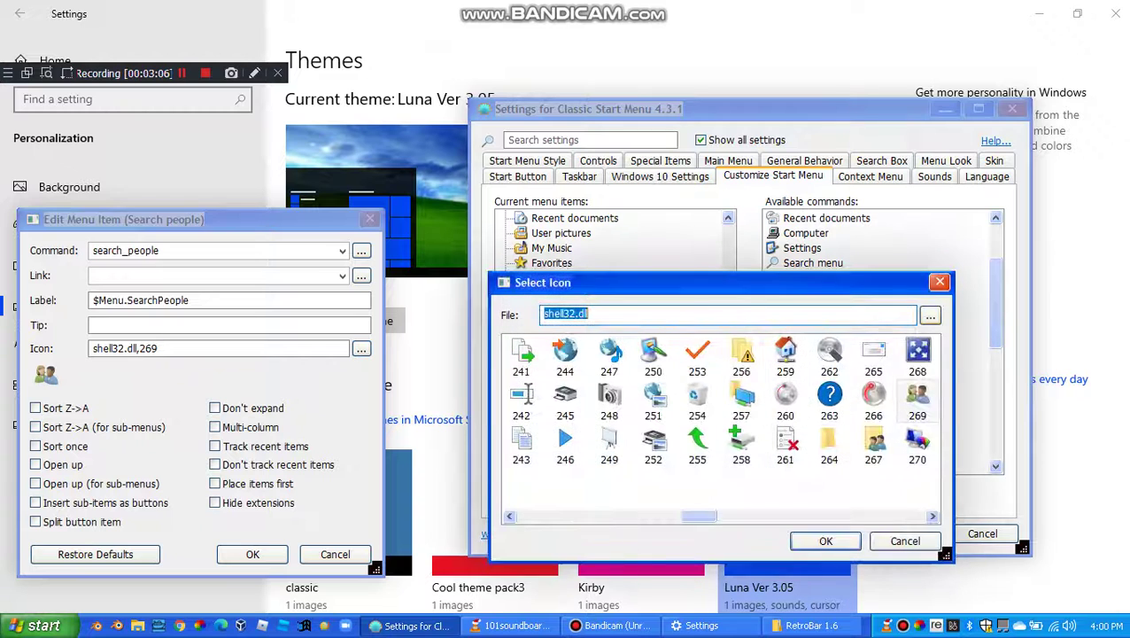
{"action": "left_click", "coordinate": [930, 315]}
{"action": "scroll", "coordinate": [975, 398], "scroll_direction": "down", "scroll_amount": 5}
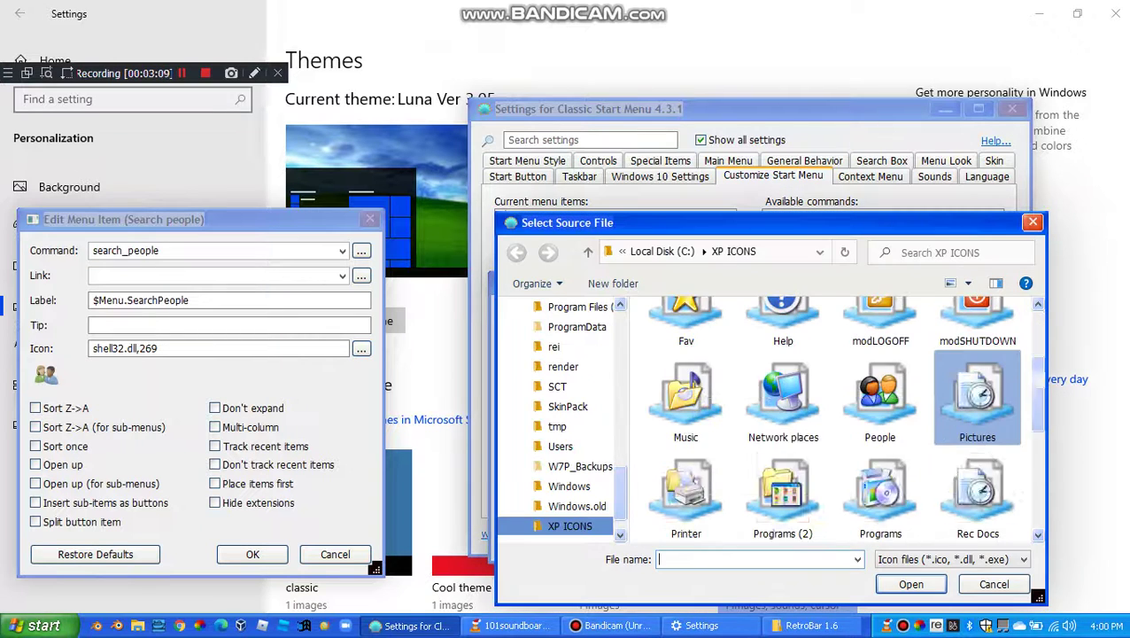
{"action": "scroll", "coordinate": [782, 425], "scroll_direction": "up", "scroll_amount": 3}
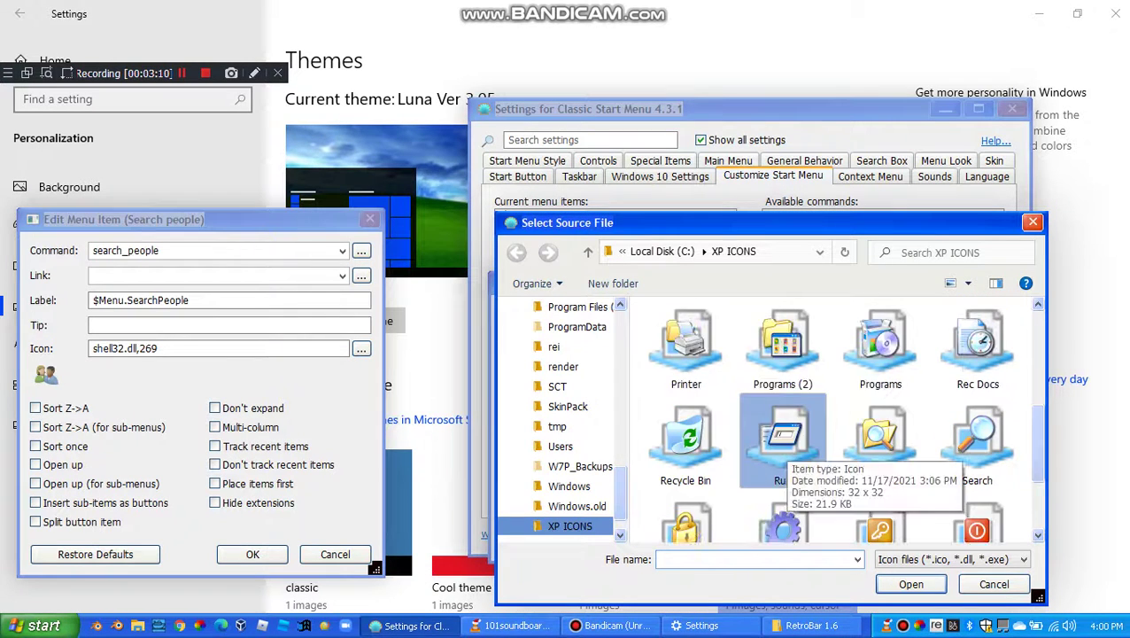
{"action": "left_click", "coordinate": [881, 350]}
{"action": "left_click", "coordinate": [911, 584]}
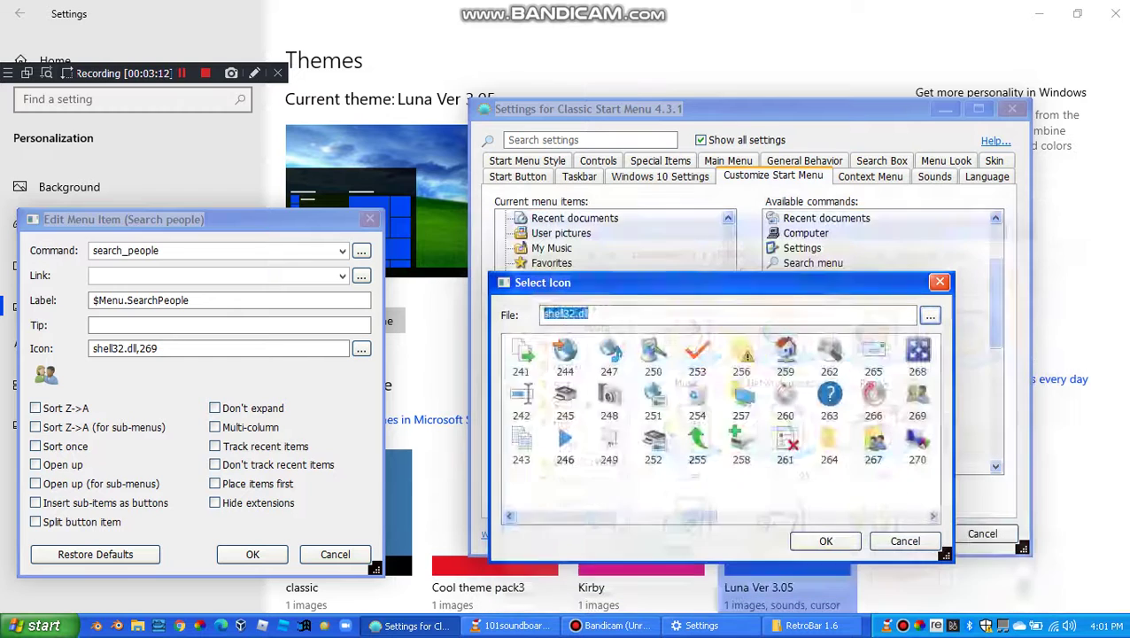
{"action": "left_click", "coordinate": [825, 540]}
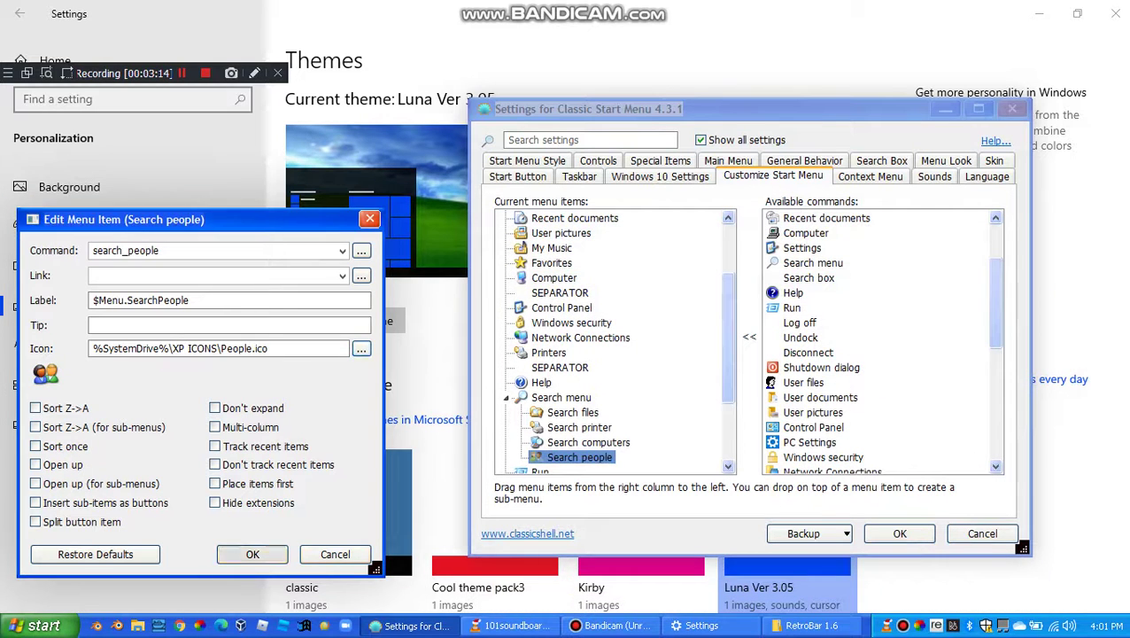
{"action": "left_click", "coordinate": [252, 554]}
- Set the Run menu item's icon to Run.ico from the XP ICONS folder
{"action": "scroll", "coordinate": [563, 410], "scroll_direction": "down", "scroll_amount": 2}
{"action": "right_click", "coordinate": [528, 382]}
{"action": "left_click", "coordinate": [566, 388]}
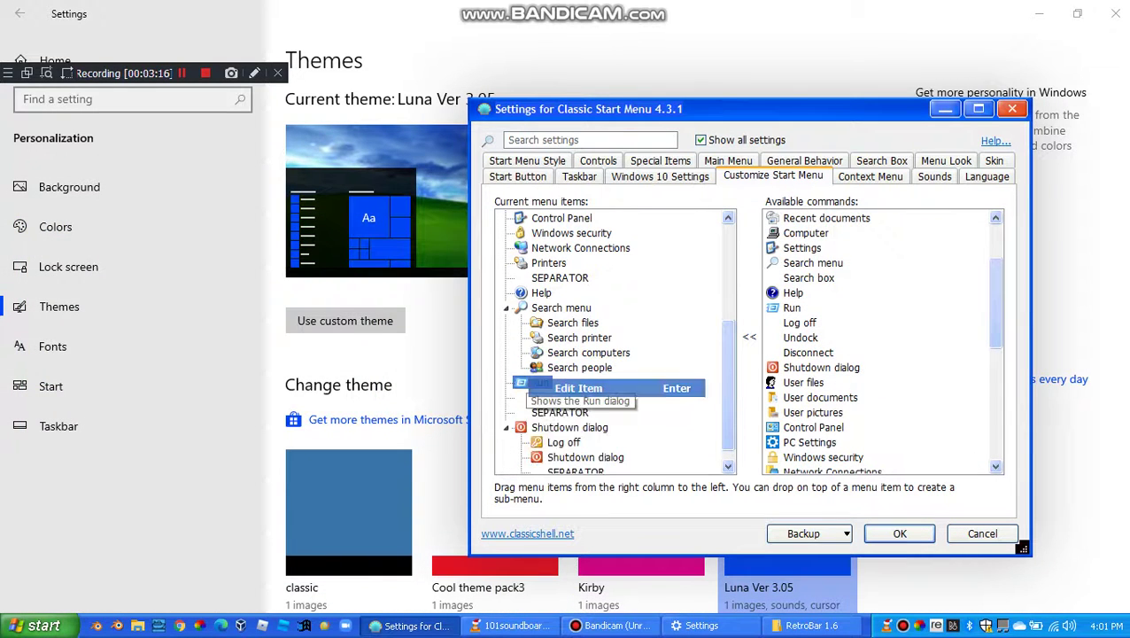
{"action": "key", "text": "Return"}
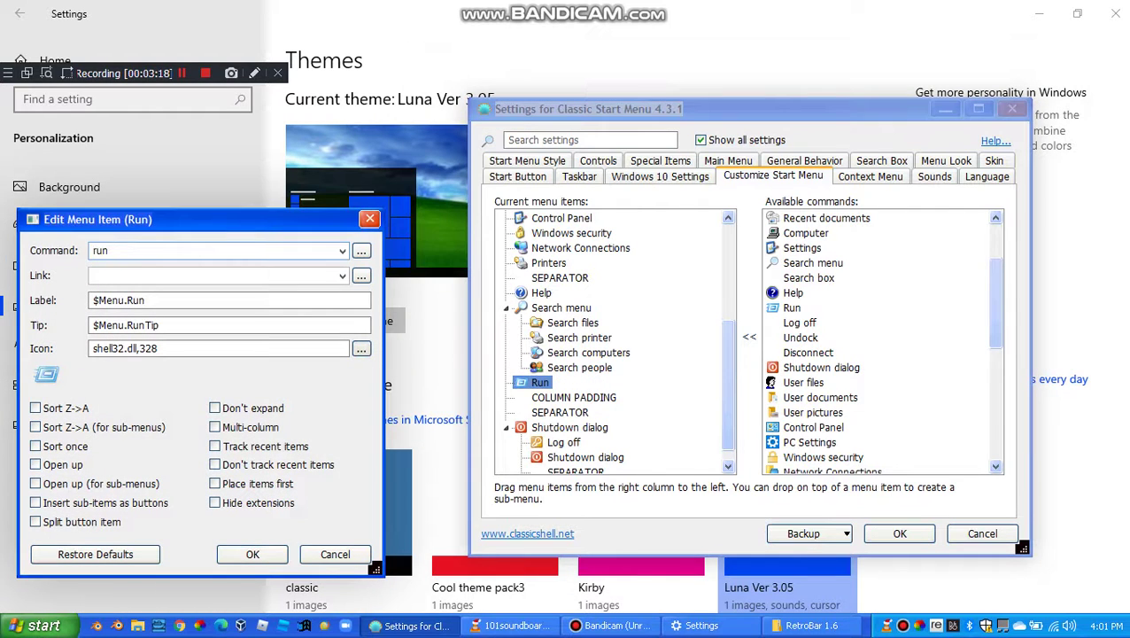
{"action": "left_click", "coordinate": [361, 349]}
{"action": "left_click", "coordinate": [930, 315]}
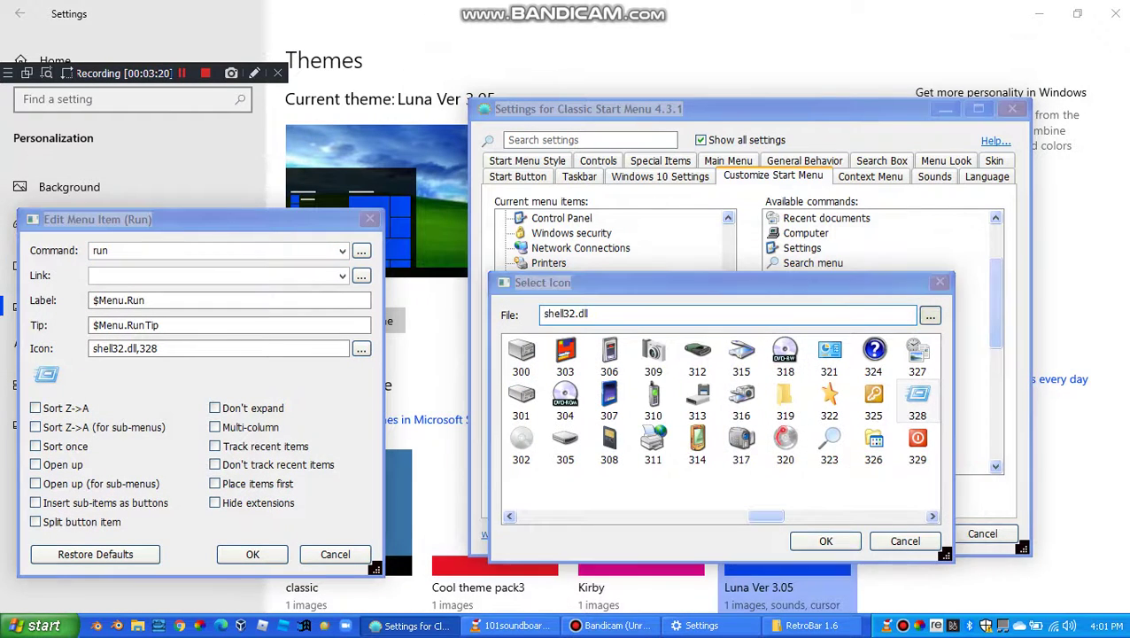
{"action": "scroll", "coordinate": [910, 420], "scroll_direction": "down", "scroll_amount": 5}
{"action": "key", "text": "Left"}
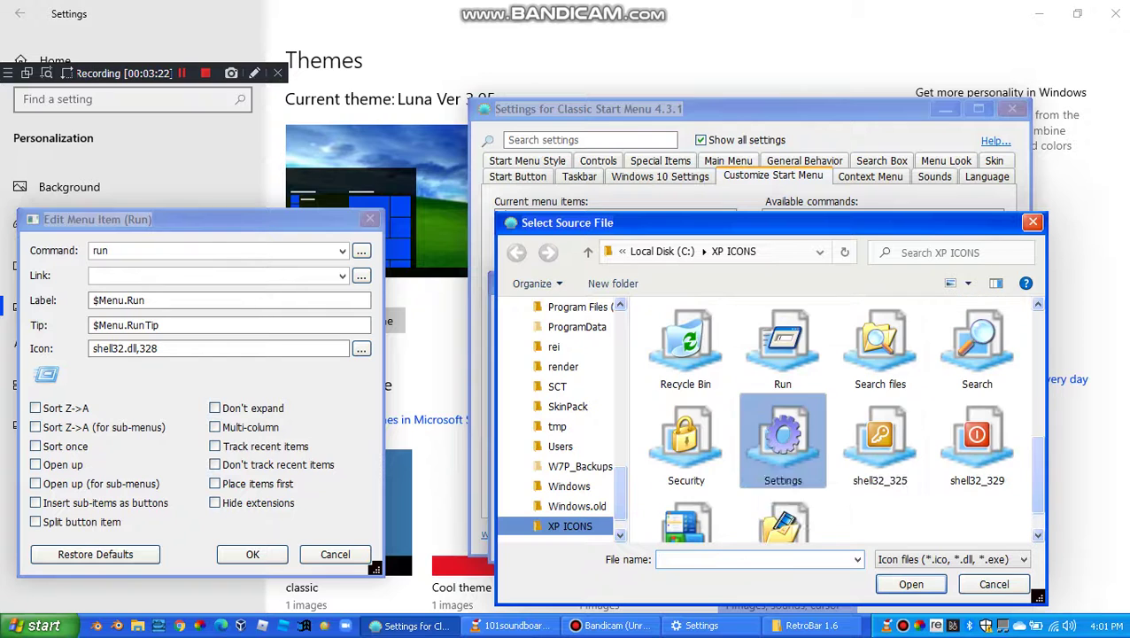
{"action": "key", "text": "Up"}
{"action": "key", "text": "Return"}
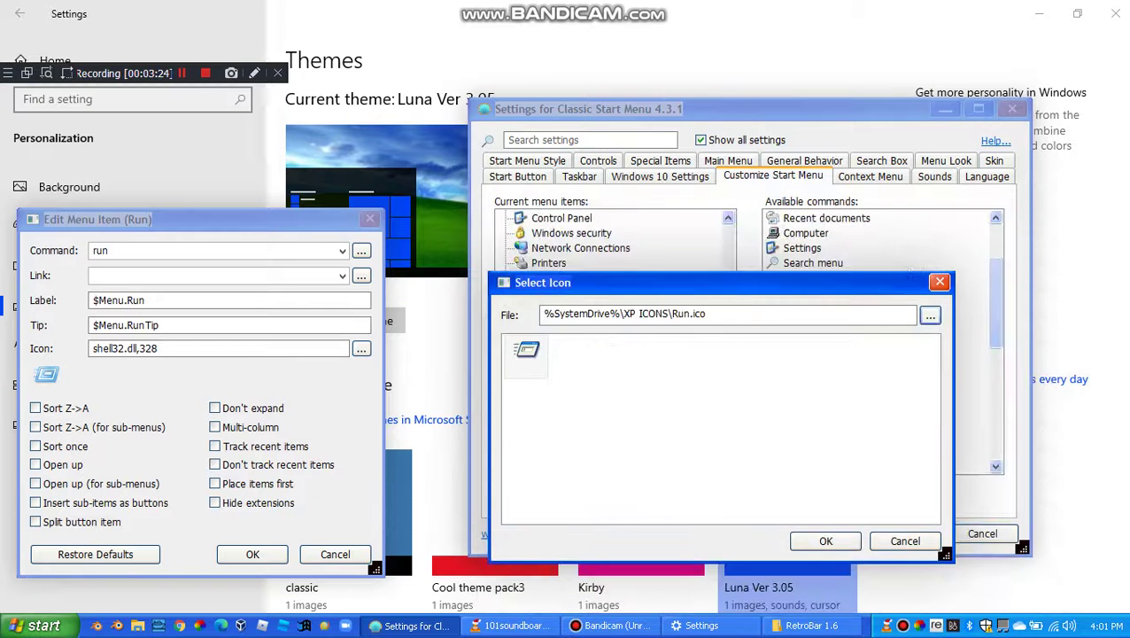
{"action": "key", "text": "Return"}
{"action": "key", "text": "Return"}
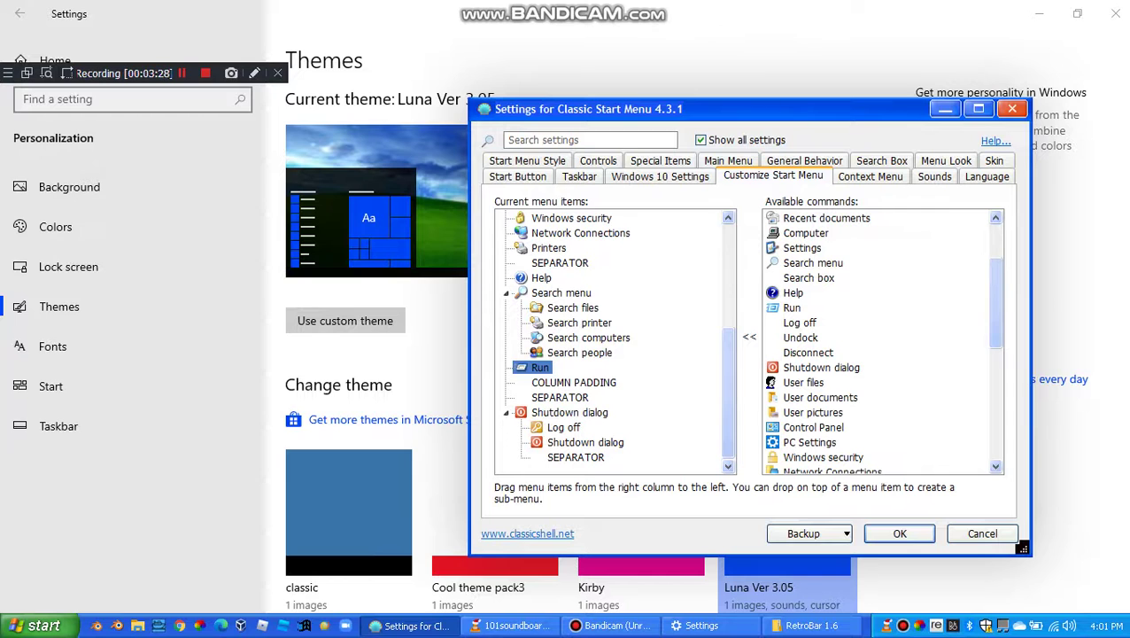
- Open the Windows taskbar settings and turn off small taskbar buttons
{"action": "left_click", "coordinate": [59, 426]}
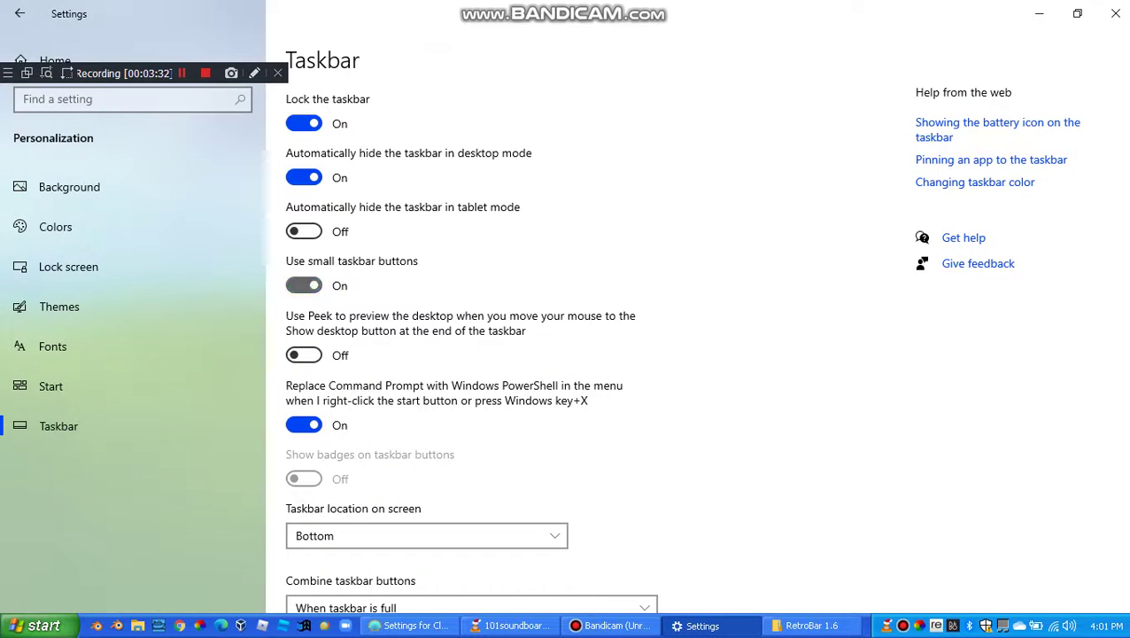
{"action": "left_click", "coordinate": [304, 285]}
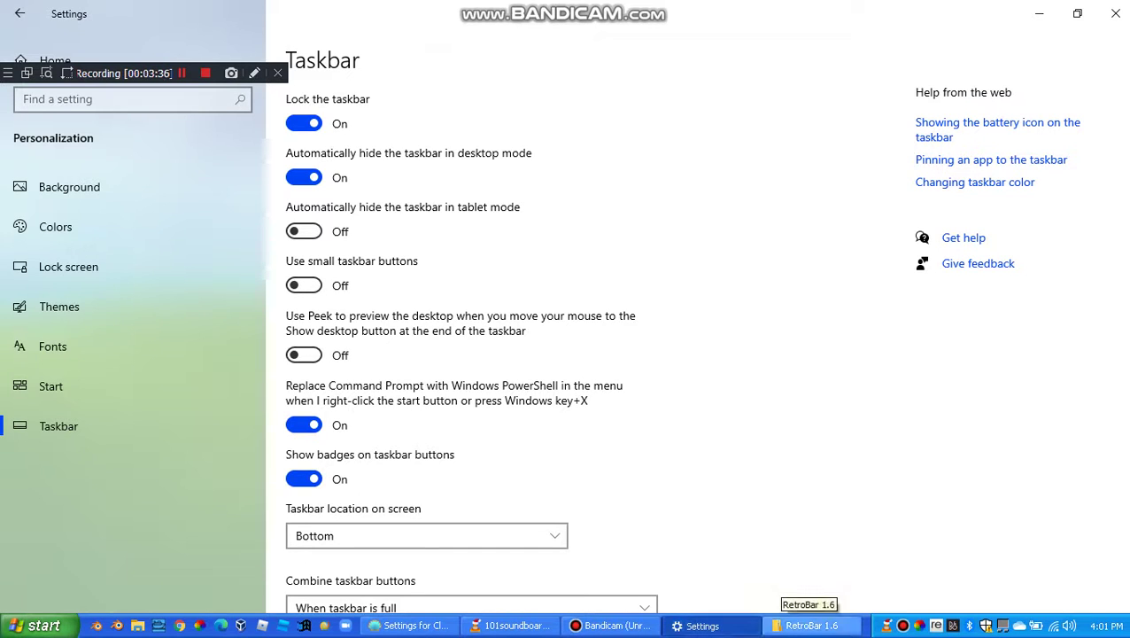
{"action": "right_click", "coordinate": [866, 625]}
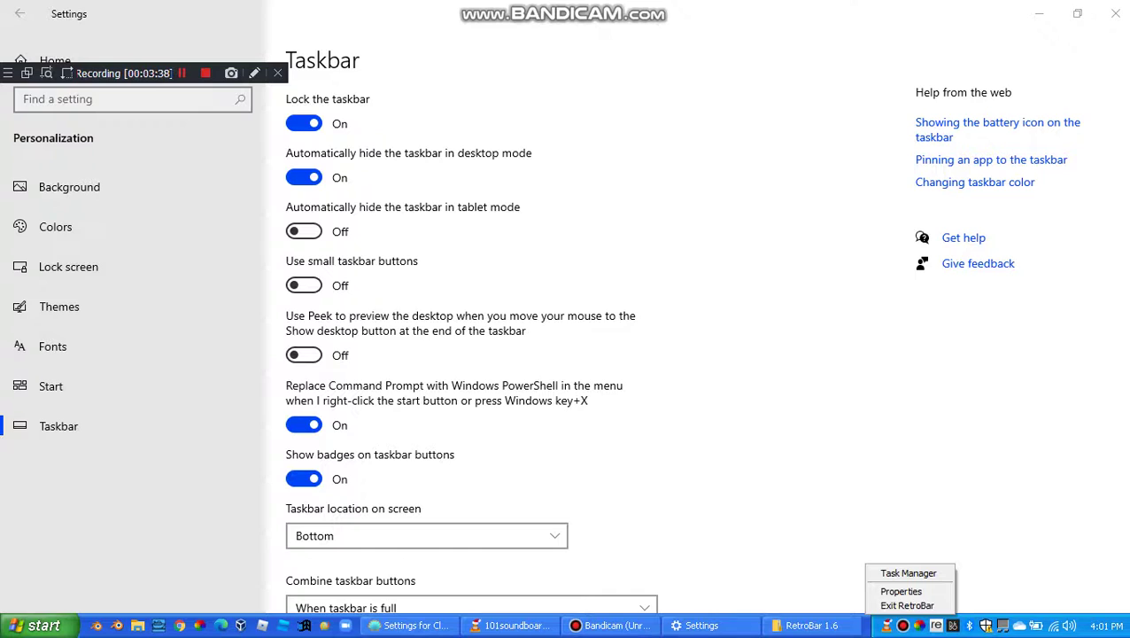
{"action": "right_click", "coordinate": [1096, 625]}
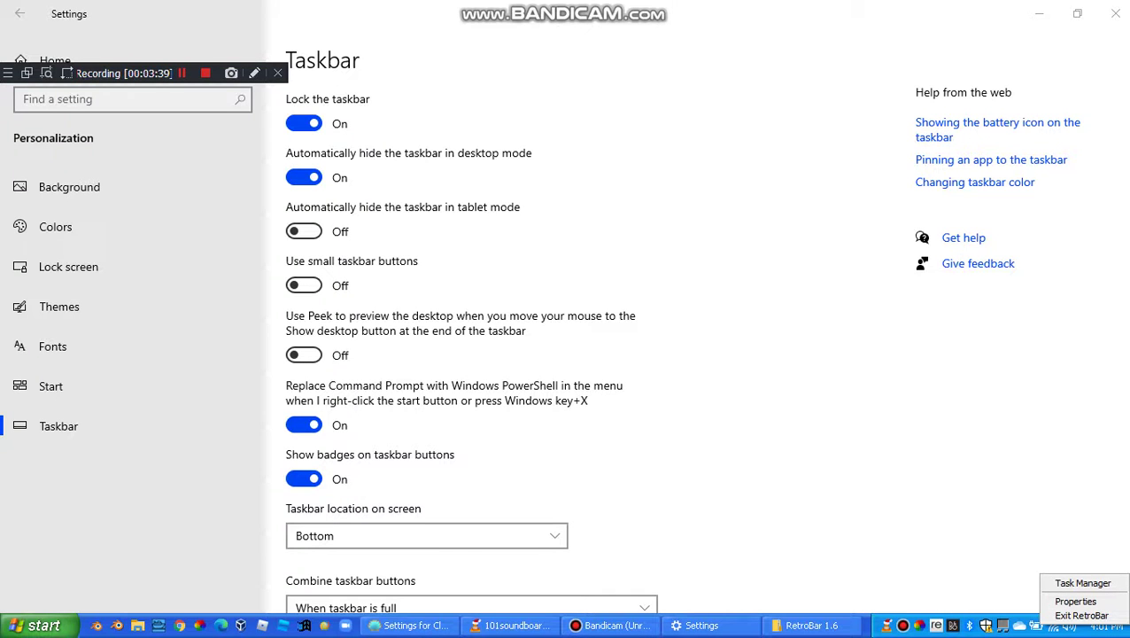
{"action": "left_click", "coordinate": [811, 625]}
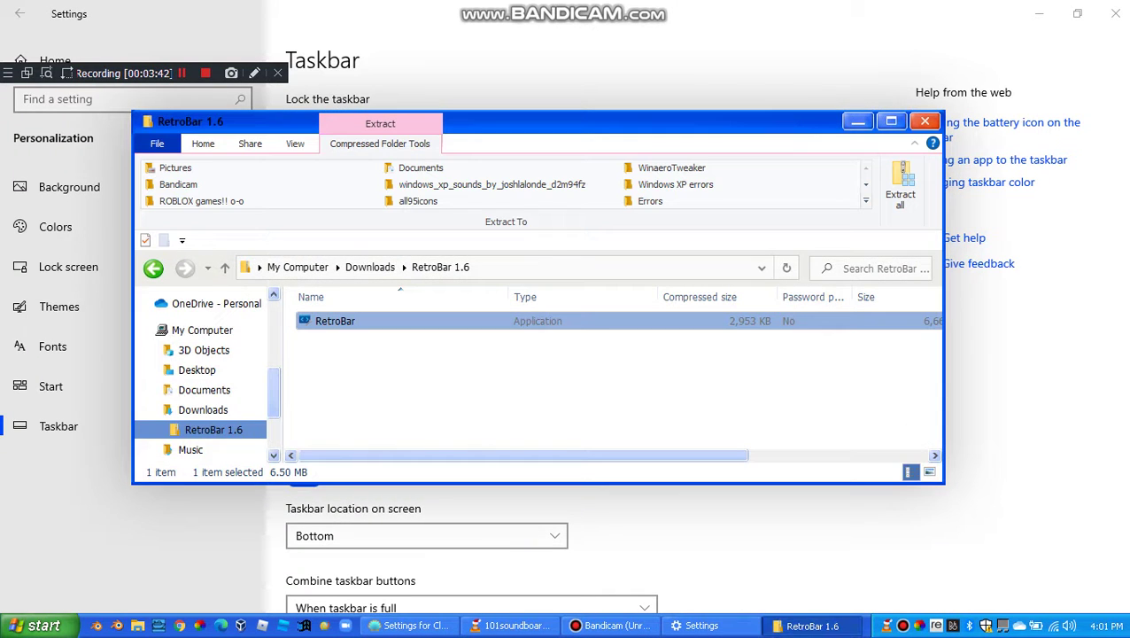
{"action": "left_click", "coordinate": [811, 625]}
- Return to the Classic Start Menu settings and save the customized menu items
{"action": "left_click", "coordinate": [409, 625]}
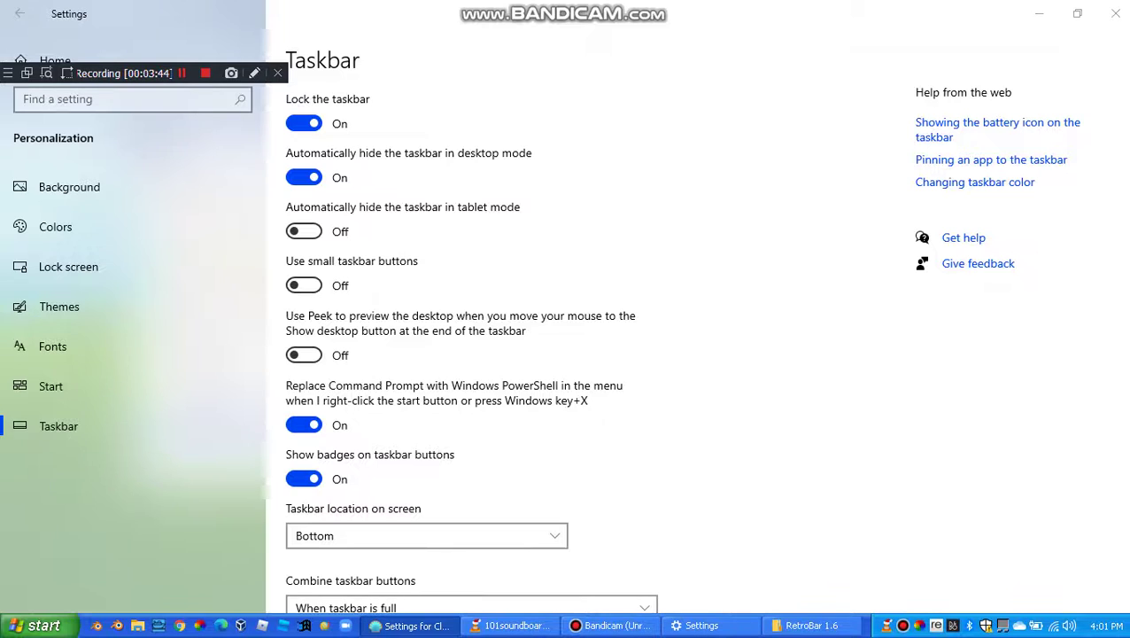
{"action": "left_click_drag", "start_coordinate": [585, 442], "coordinate": [582, 442]}
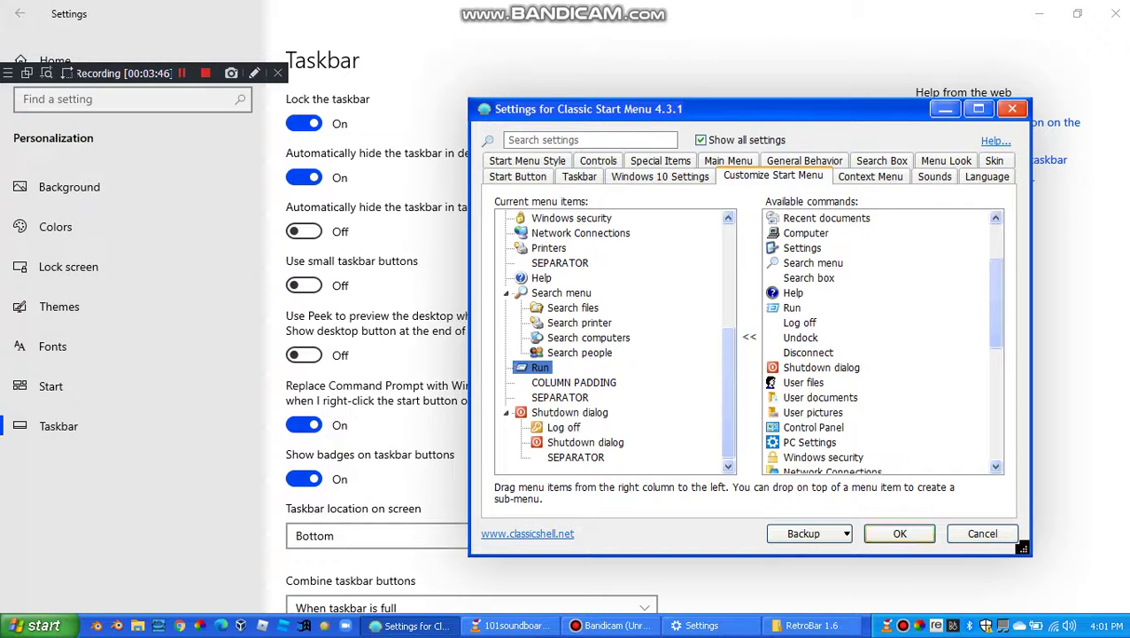
{"action": "scroll", "coordinate": [614, 345], "scroll_direction": "up", "scroll_amount": 5}
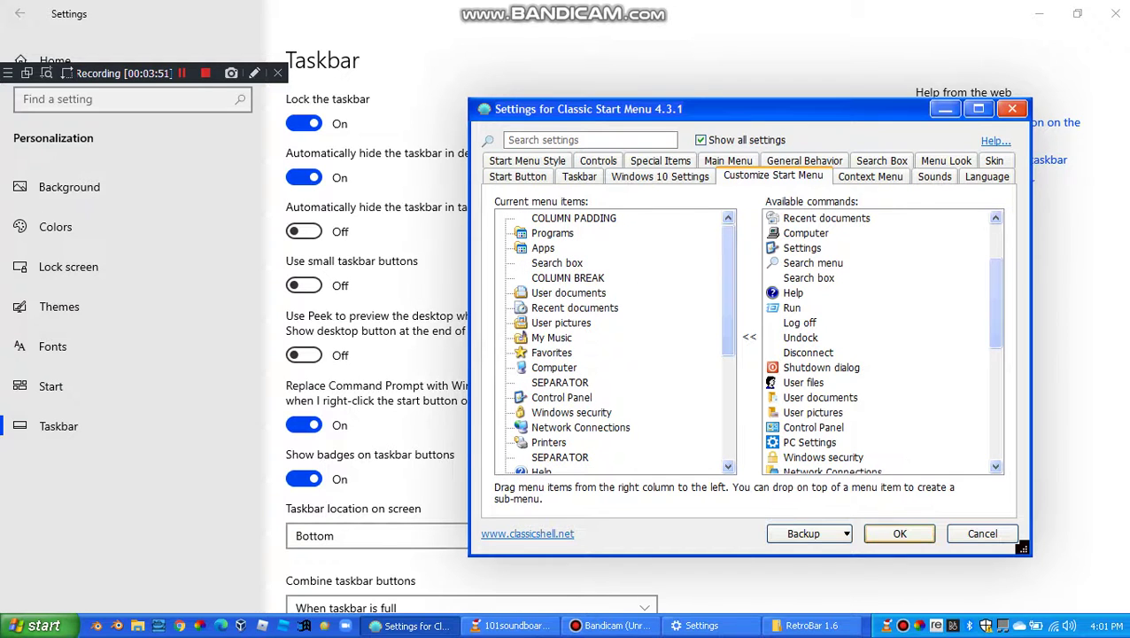
{"action": "left_click", "coordinate": [900, 533]}
{"action": "left_click", "coordinate": [695, 373]}
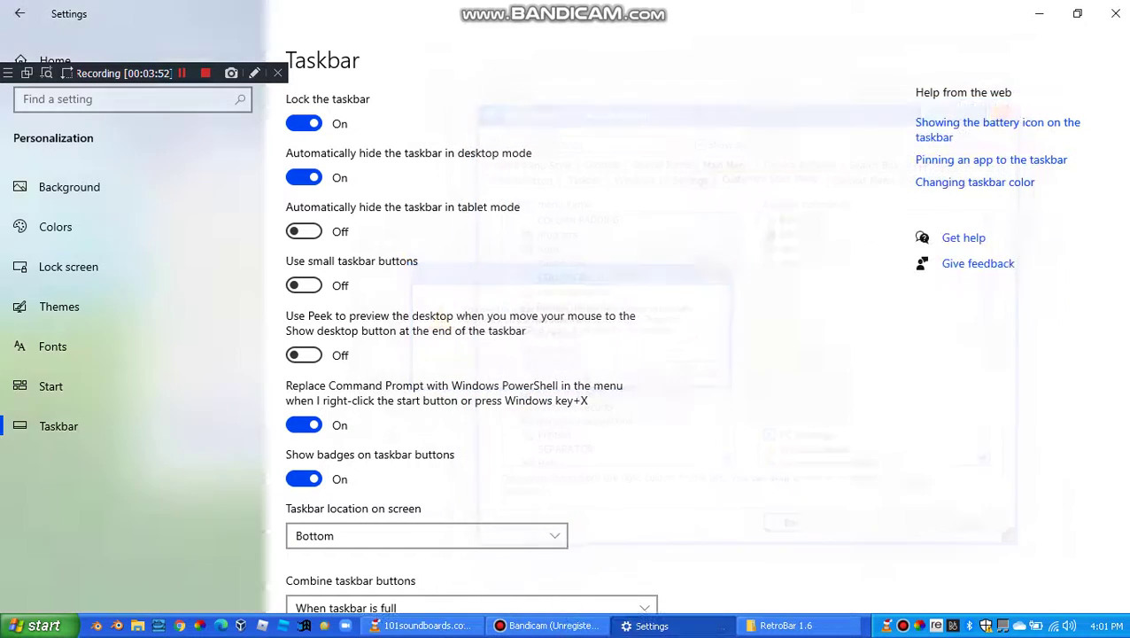
- Open the Start menu to check how the customized XP icons look, and close it
{"action": "right_click", "coordinate": [37, 625]}
{"action": "left_click", "coordinate": [256, 553]}
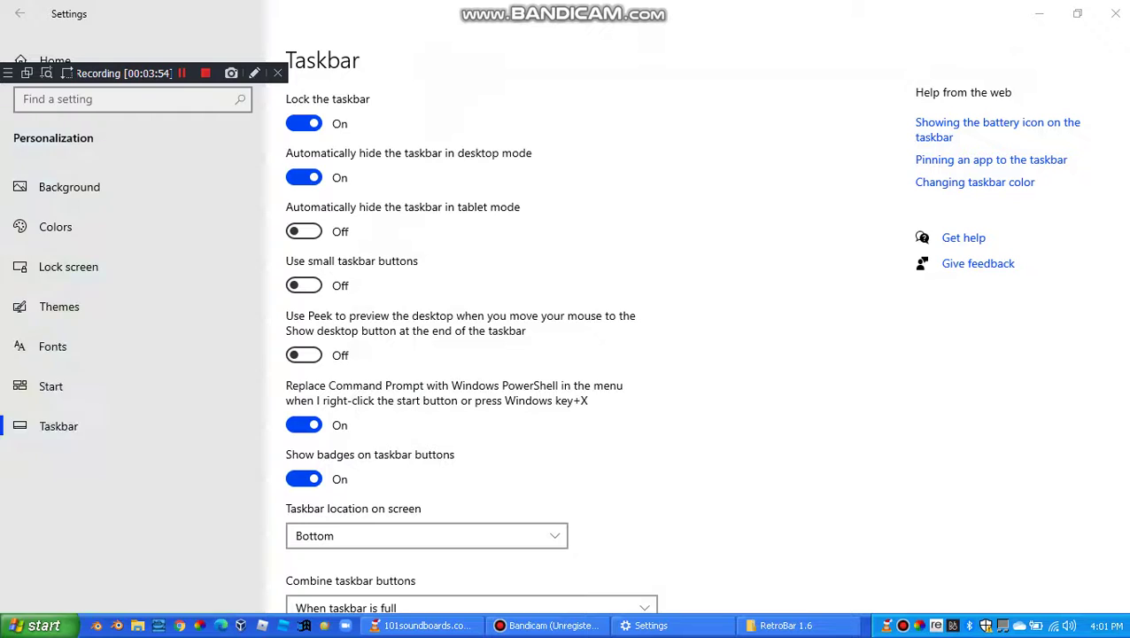
{"action": "left_click", "coordinate": [37, 625]}
{"action": "key", "text": "super"}
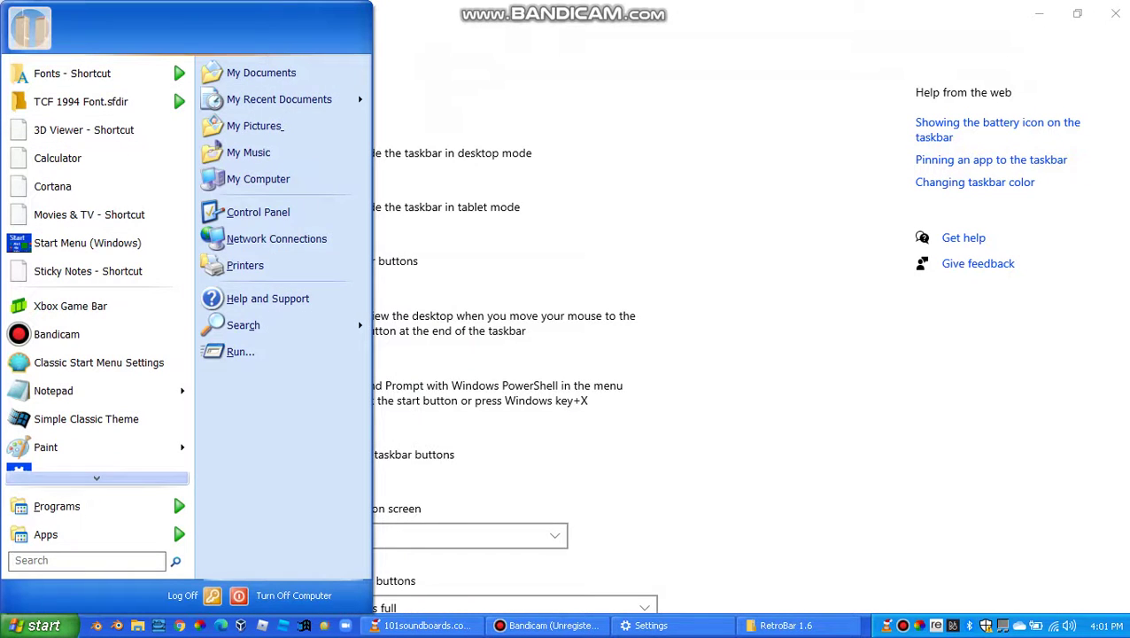
{"action": "key", "text": "Escape"}
- Exit RetroBar and turn on small taskbar buttons for the Windows taskbar
{"action": "right_click", "coordinate": [864, 622]}
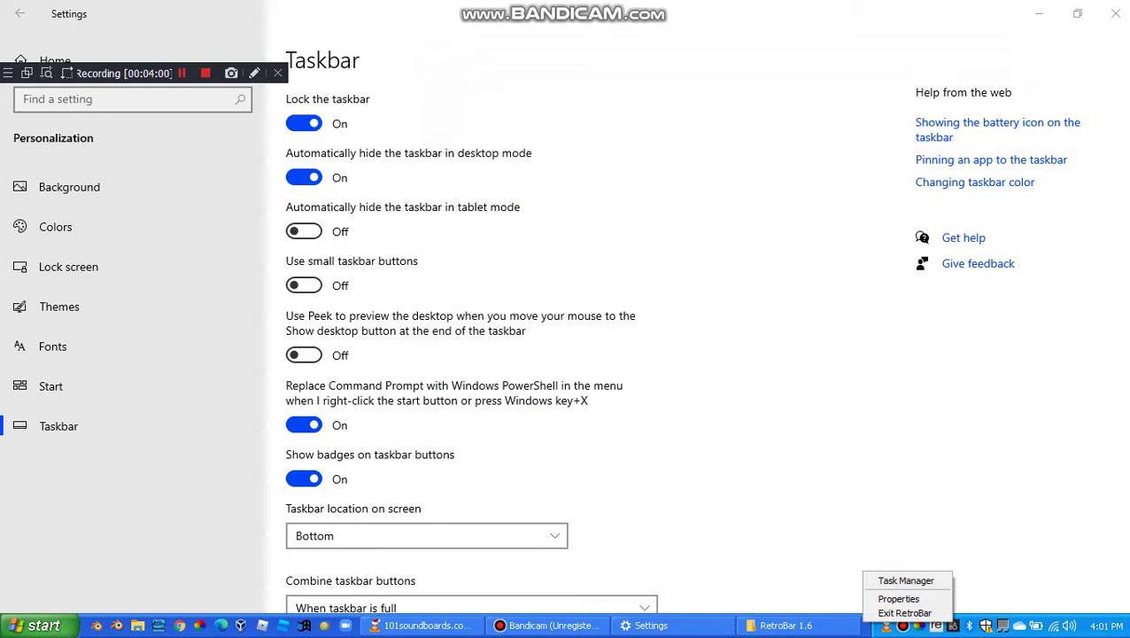
{"action": "left_click", "coordinate": [904, 613]}
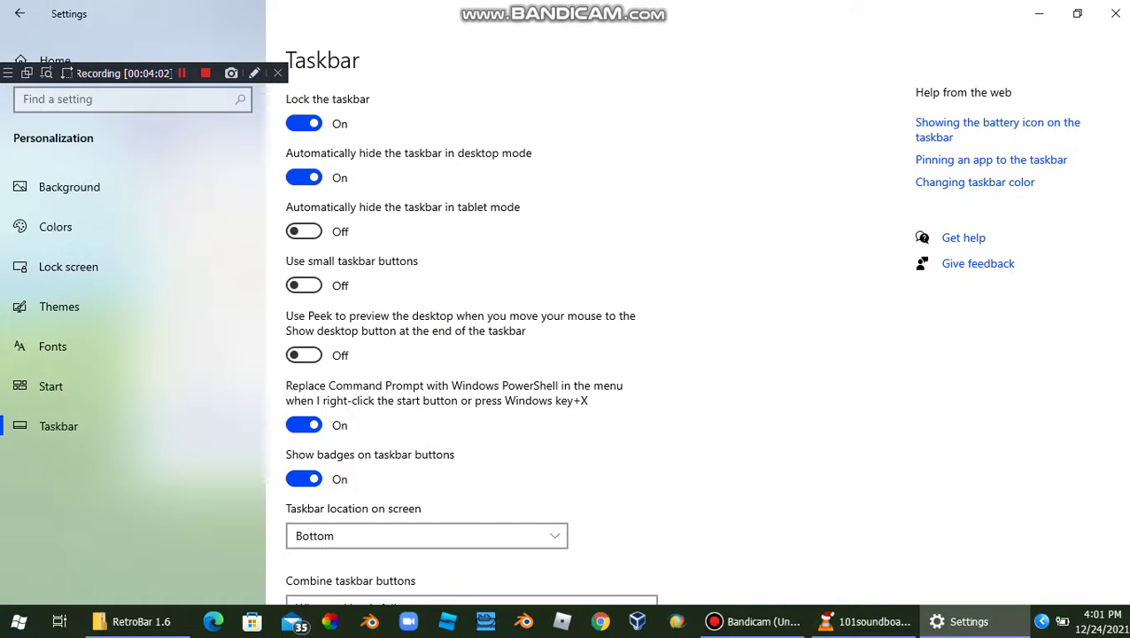
{"action": "left_click", "coordinate": [303, 285]}
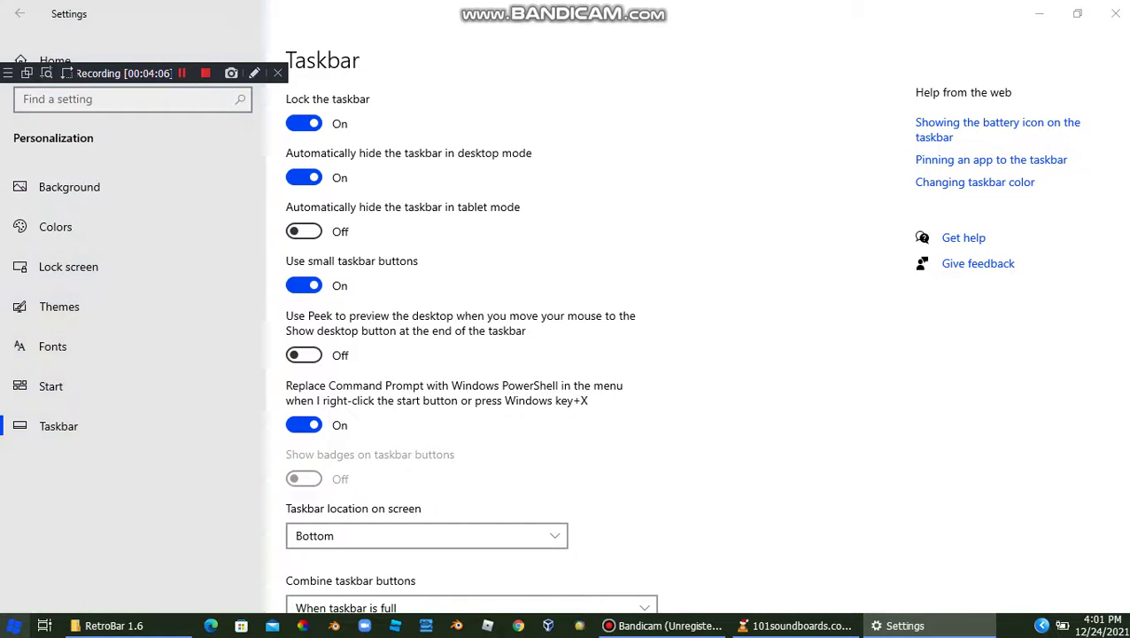
- Exit Classic Start Menu from the Windows Start button
{"action": "left_click", "coordinate": [15, 625]}
{"action": "right_click", "coordinate": [14, 625]}
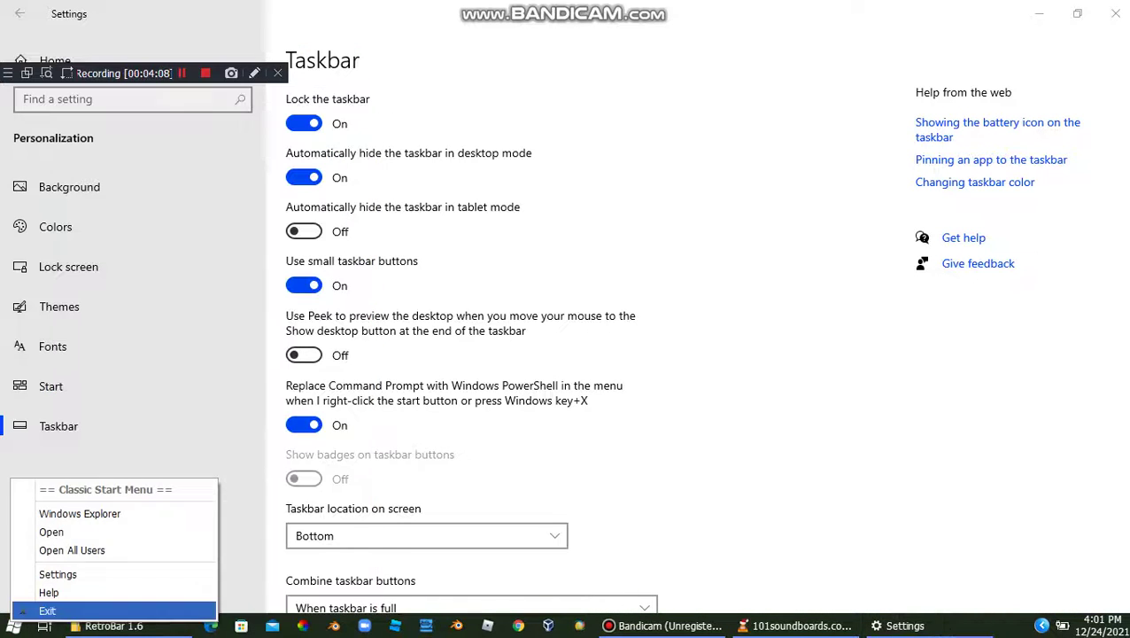
{"action": "left_click", "coordinate": [46, 607]}
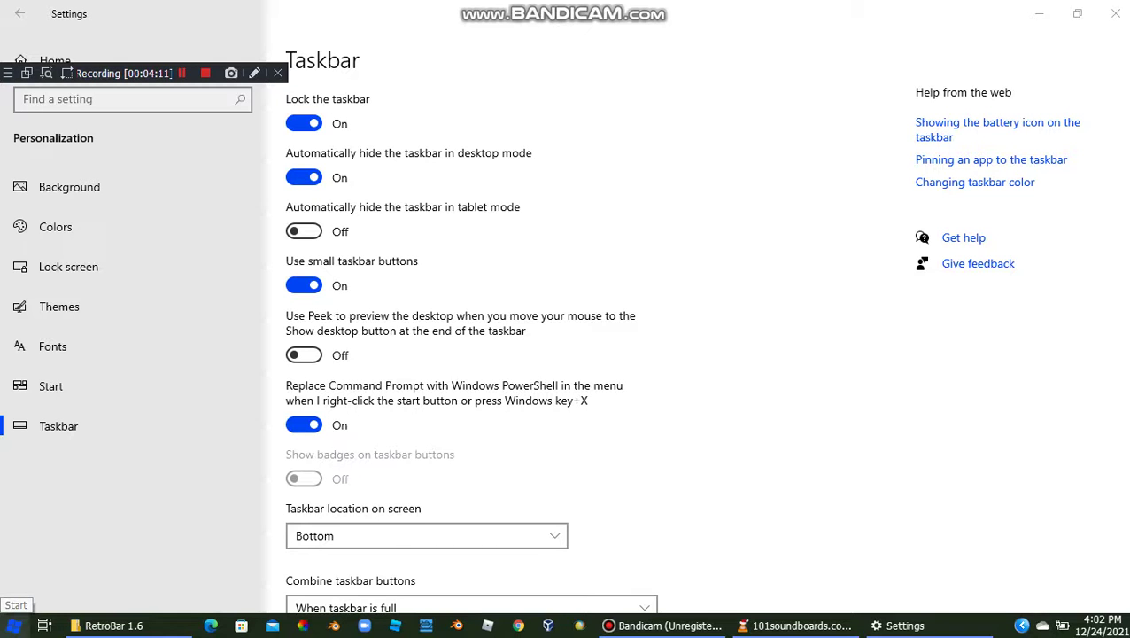
- Restart Classic Start Menu by opening Classic Start Menu Settings from the Classic Shell program folder and confirming the settings
{"action": "left_click", "coordinate": [14, 625]}
{"action": "scroll", "coordinate": [150, 310], "scroll_direction": "down", "scroll_amount": 10}
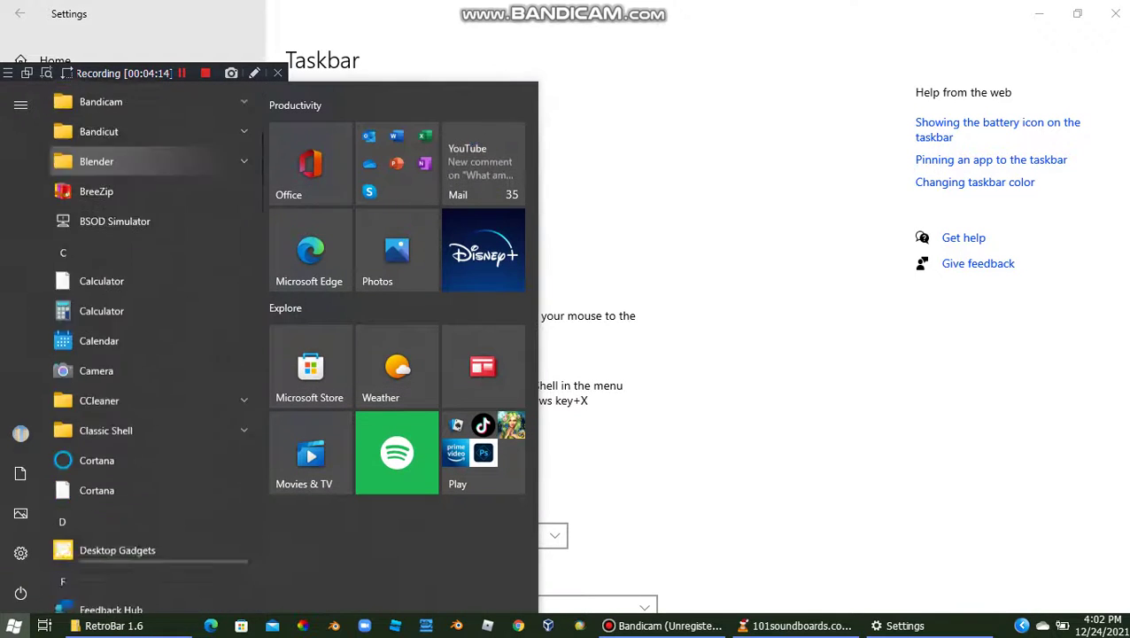
{"action": "left_click", "coordinate": [107, 282]}
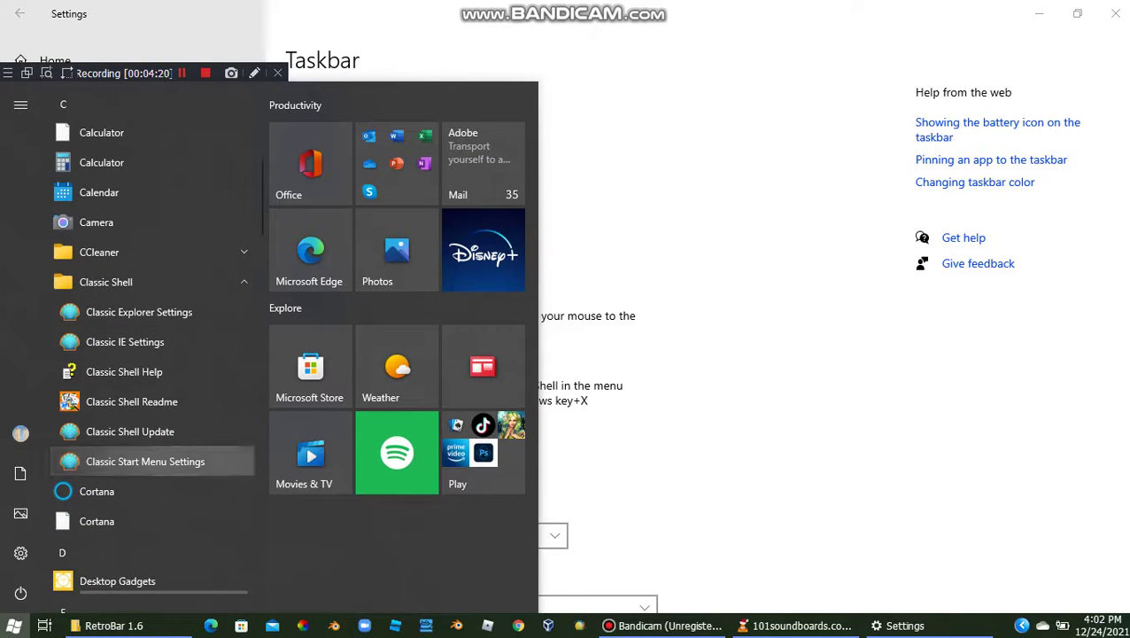
{"action": "left_click", "coordinate": [145, 461]}
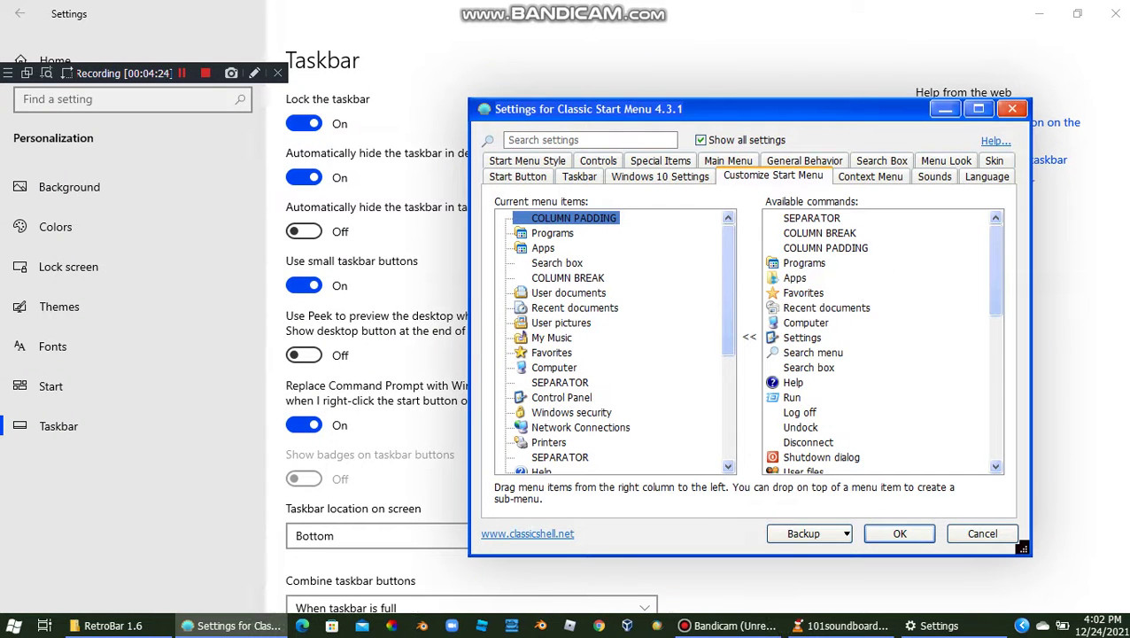
{"action": "left_click", "coordinate": [900, 534]}
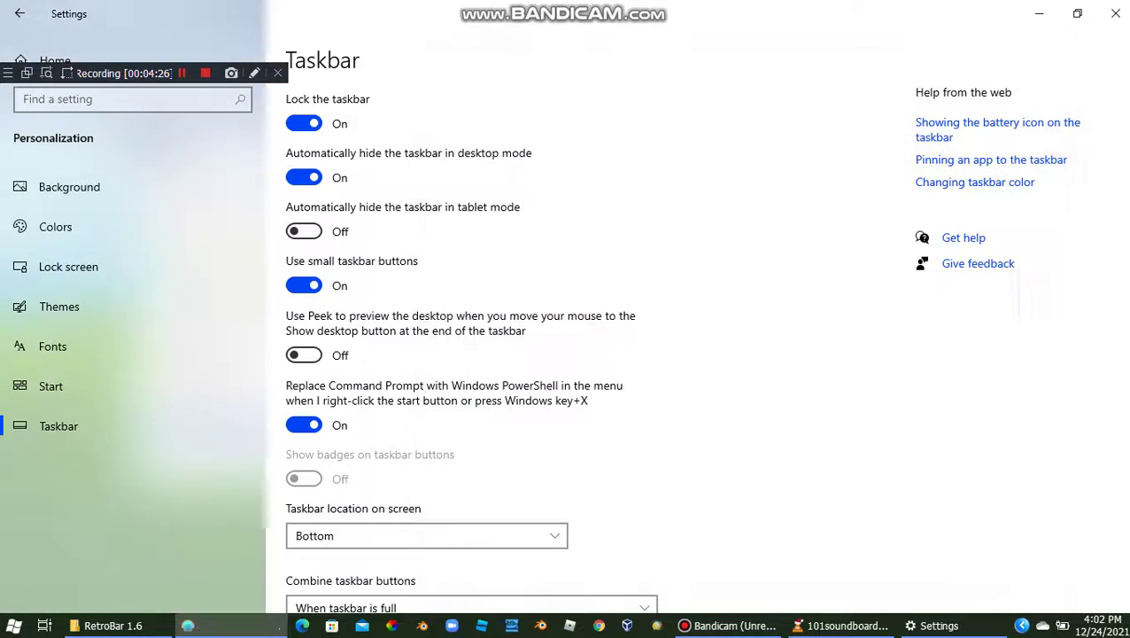
- Launch RetroBar from the RetroBar 1.6 folder, allowing it to run despite the SmartScreen block
{"action": "left_click", "coordinate": [128, 625]}
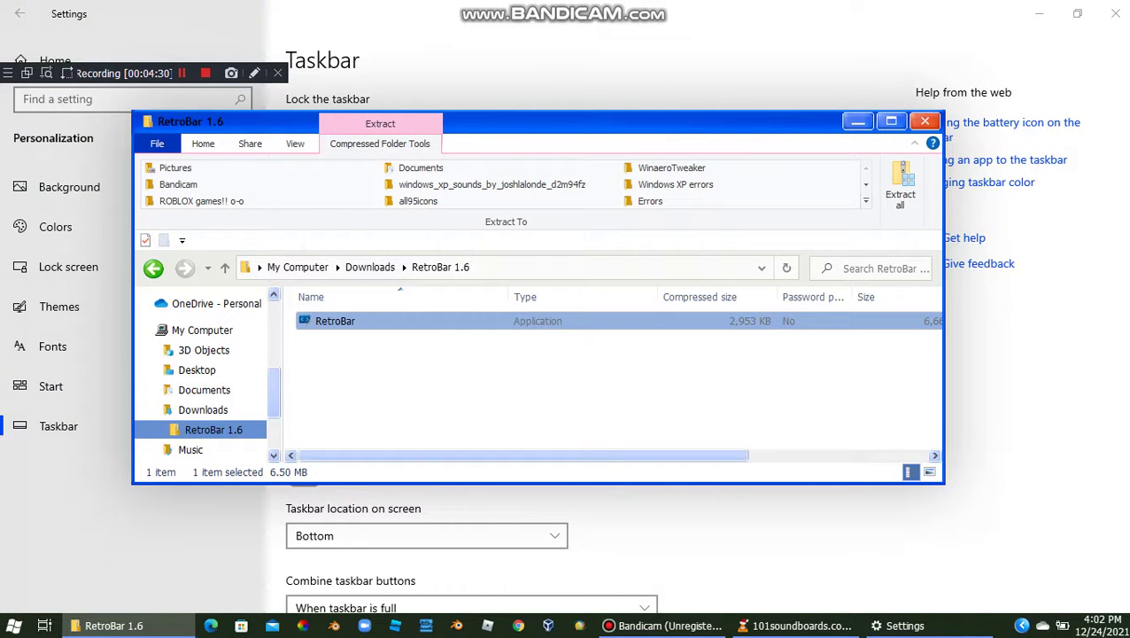
{"action": "double_click", "coordinate": [335, 321]}
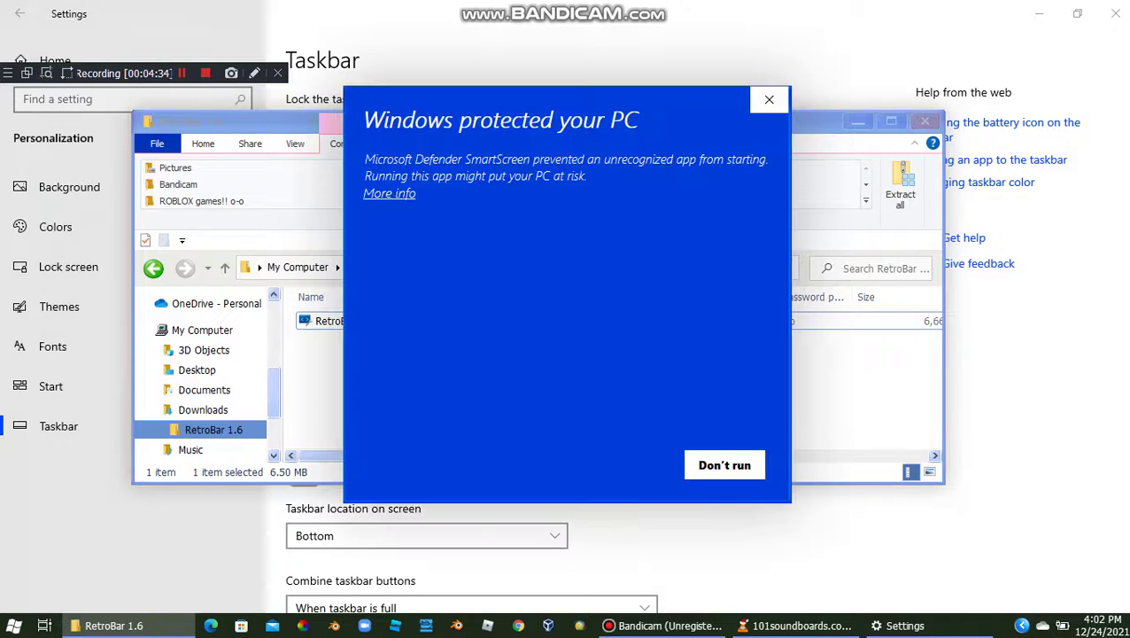
{"action": "left_click", "coordinate": [389, 193]}
{"action": "left_click", "coordinate": [620, 465]}
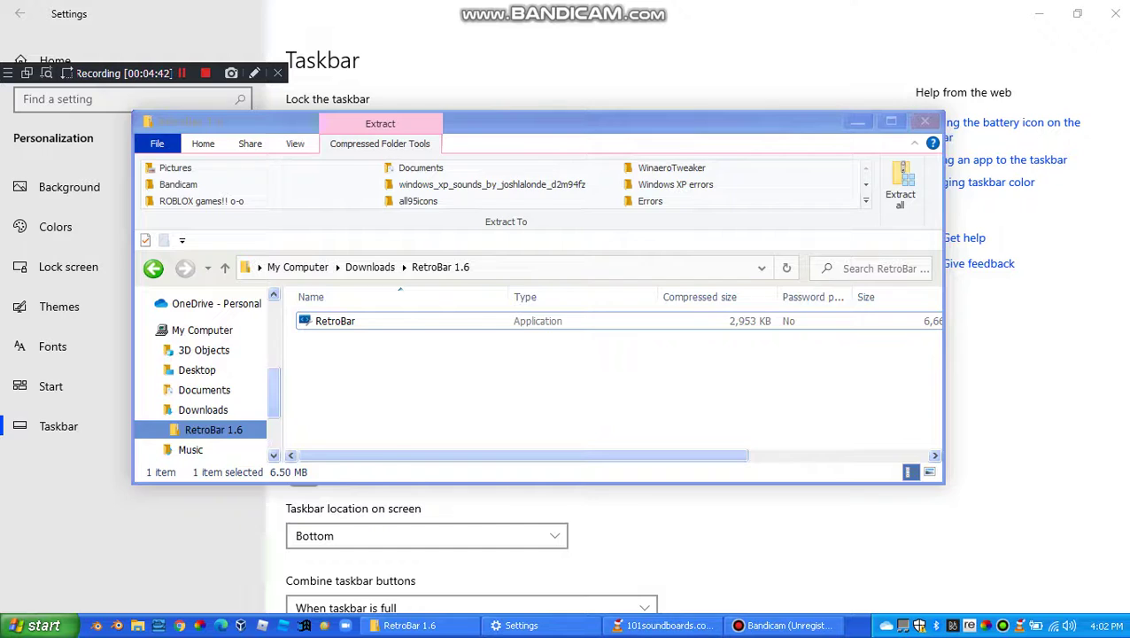
- Minimize the Settings window, the RetroBar 1.6 folder and the remaining window to clear the desktop
{"action": "left_click", "coordinate": [540, 625]}
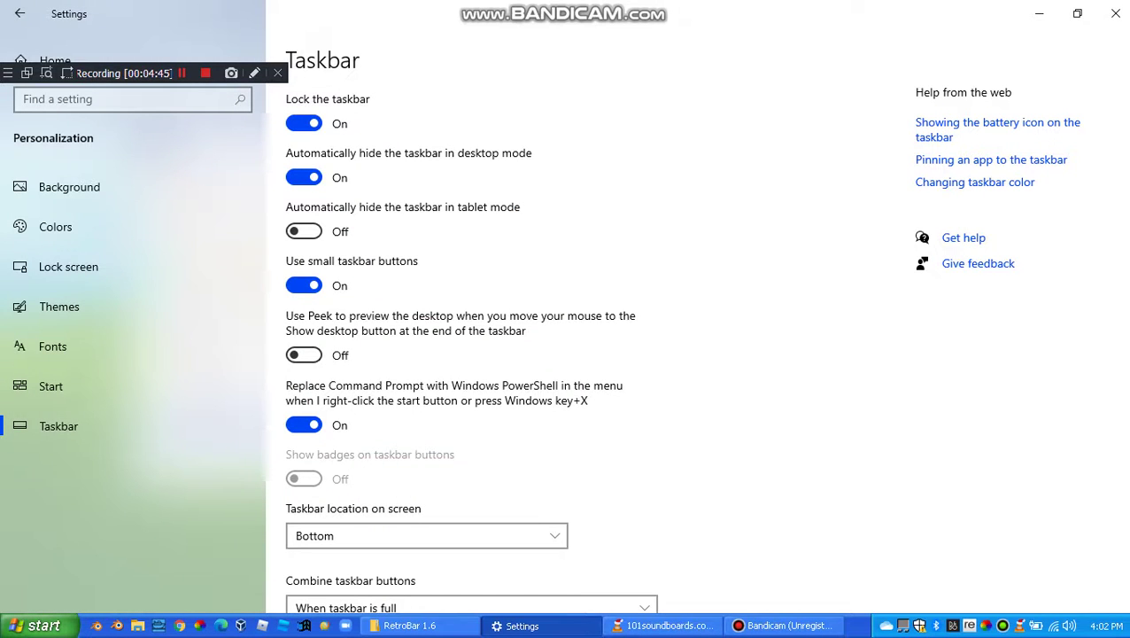
{"action": "left_click", "coordinate": [542, 626]}
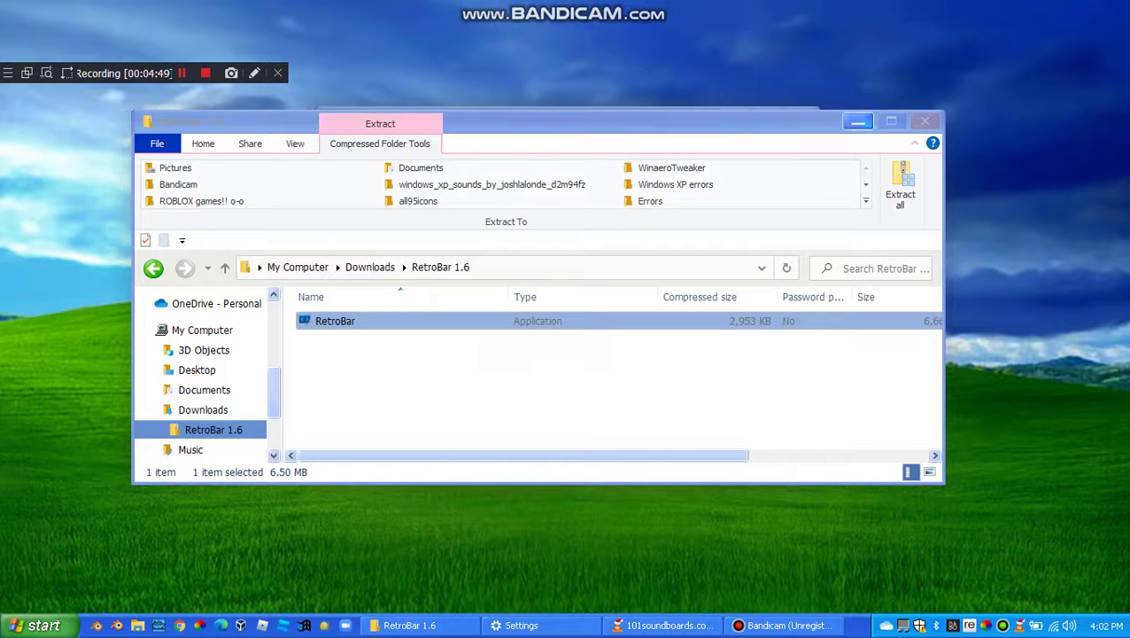
{"action": "left_click", "coordinate": [857, 121]}
{"action": "left_click", "coordinate": [732, 117]}
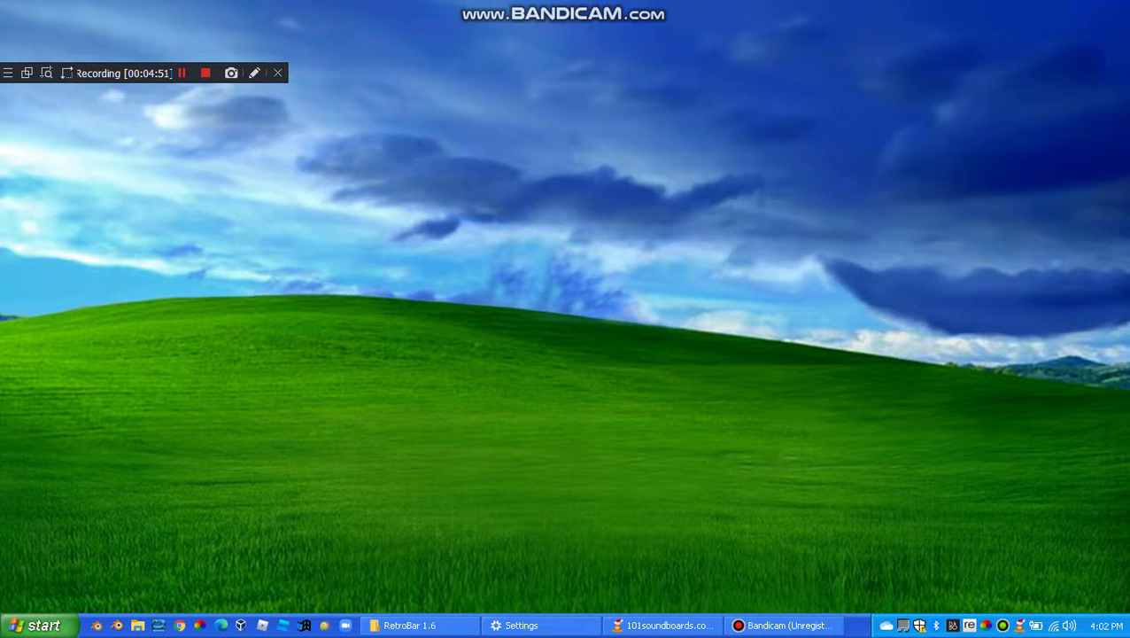
- Open the desktop background personalization settings and start browsing for a picture
{"action": "right_click", "coordinate": [461, 279]}
{"action": "left_click", "coordinate": [509, 434]}
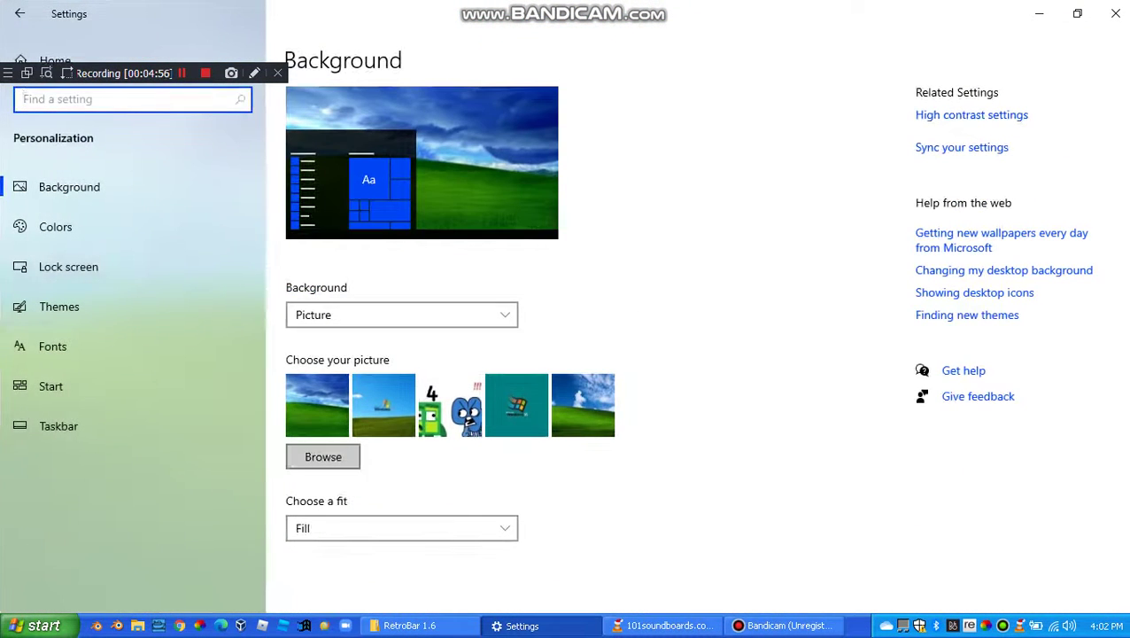
{"action": "left_click", "coordinate": [323, 457]}
{"action": "left_click", "coordinate": [323, 457]}
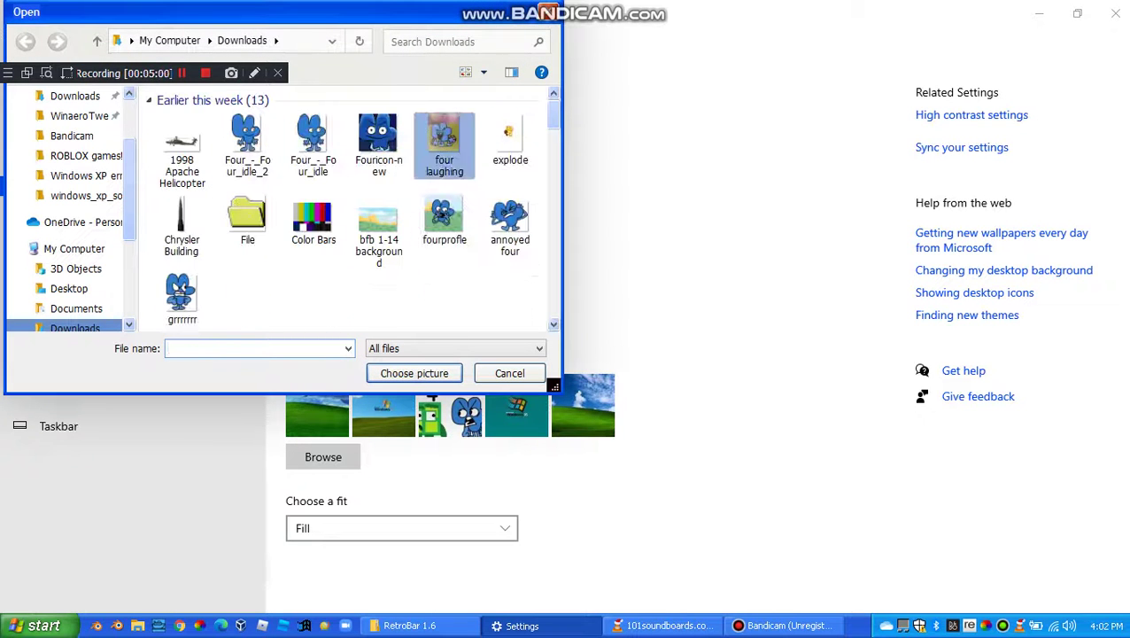
- Find the XP themes folder in Downloads and open the Windows XP Wallpapers folder within XP Themes for Windows 10
{"action": "scroll", "coordinate": [378, 102], "scroll_direction": "down", "scroll_amount": 15}
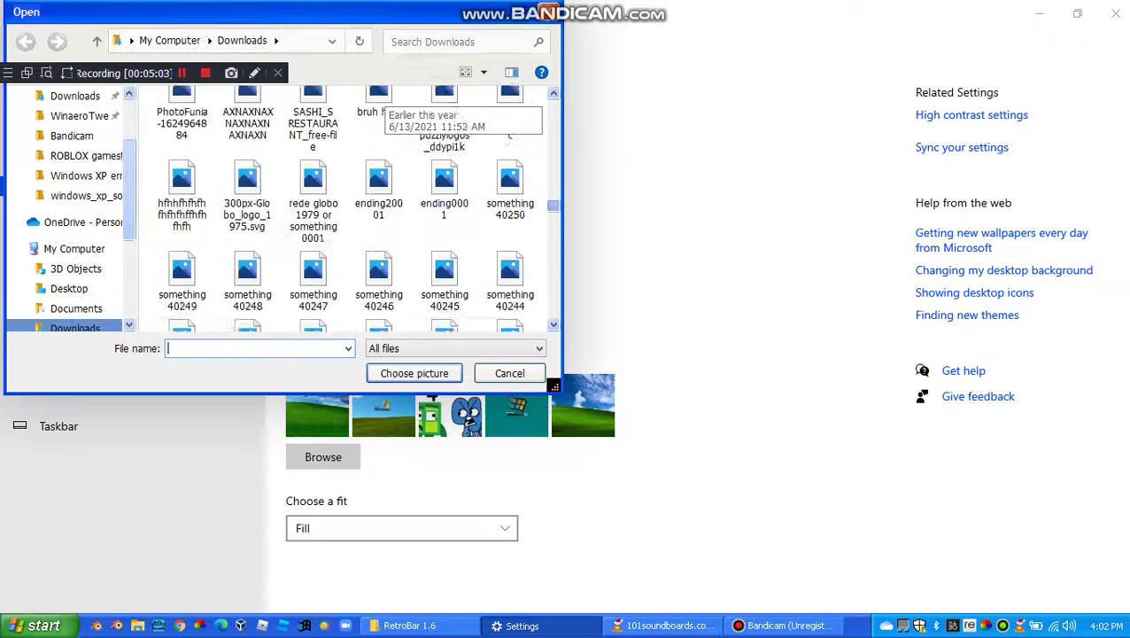
{"action": "scroll", "coordinate": [378, 102], "scroll_direction": "up", "scroll_amount": 10}
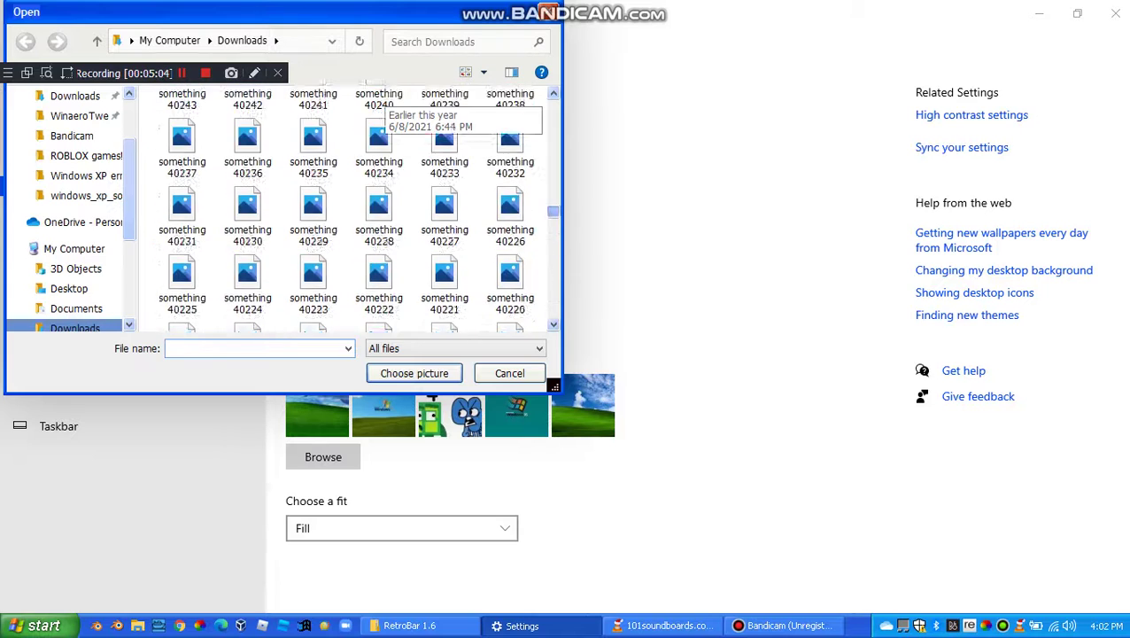
{"action": "scroll", "coordinate": [431, 93], "scroll_direction": "up", "scroll_amount": 8}
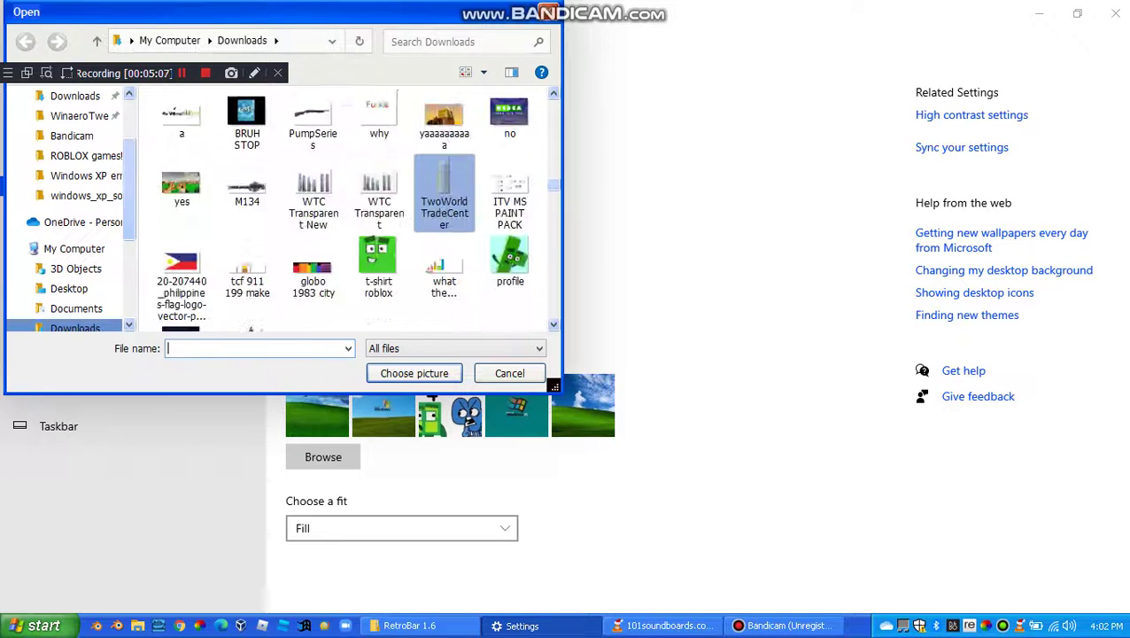
{"action": "scroll", "coordinate": [434, 98], "scroll_direction": "up", "scroll_amount": 10}
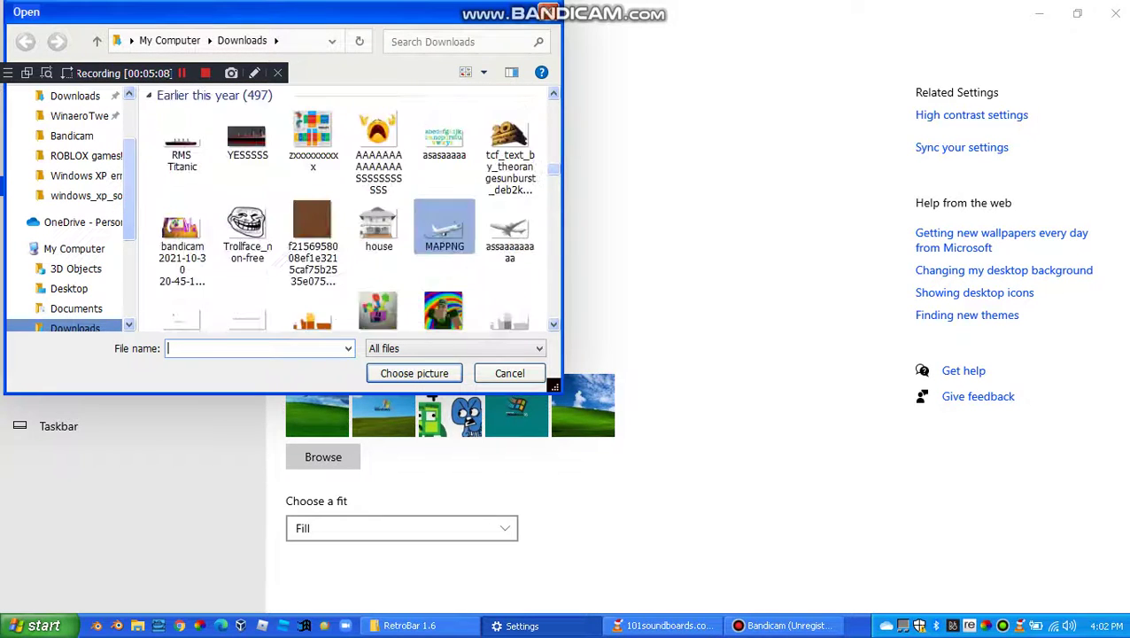
{"action": "scroll", "coordinate": [443, 228], "scroll_direction": "up", "scroll_amount": 1}
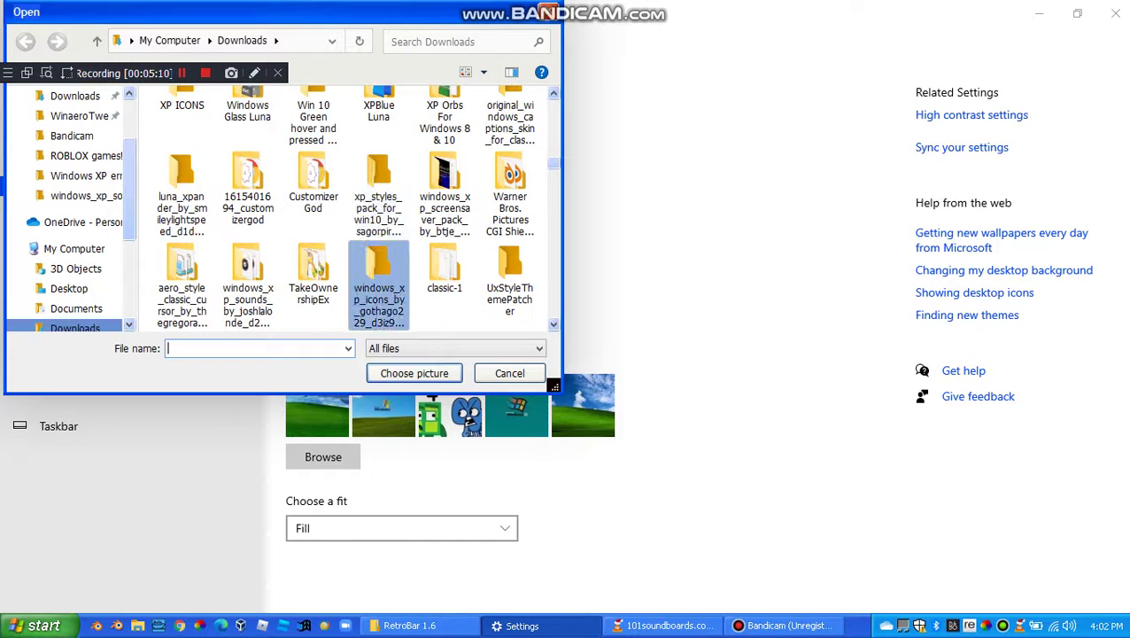
{"action": "scroll", "coordinate": [316, 275], "scroll_direction": "down", "scroll_amount": 1}
{"action": "double_click", "coordinate": [379, 252]}
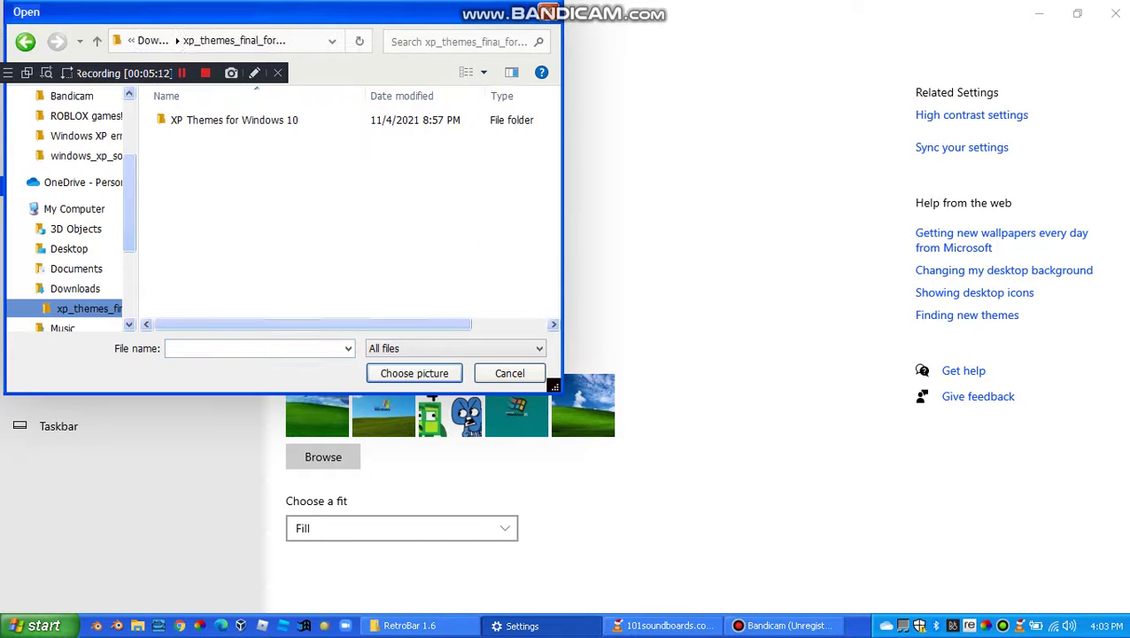
{"action": "double_click", "coordinate": [266, 119]}
{"action": "double_click", "coordinate": [265, 119]}
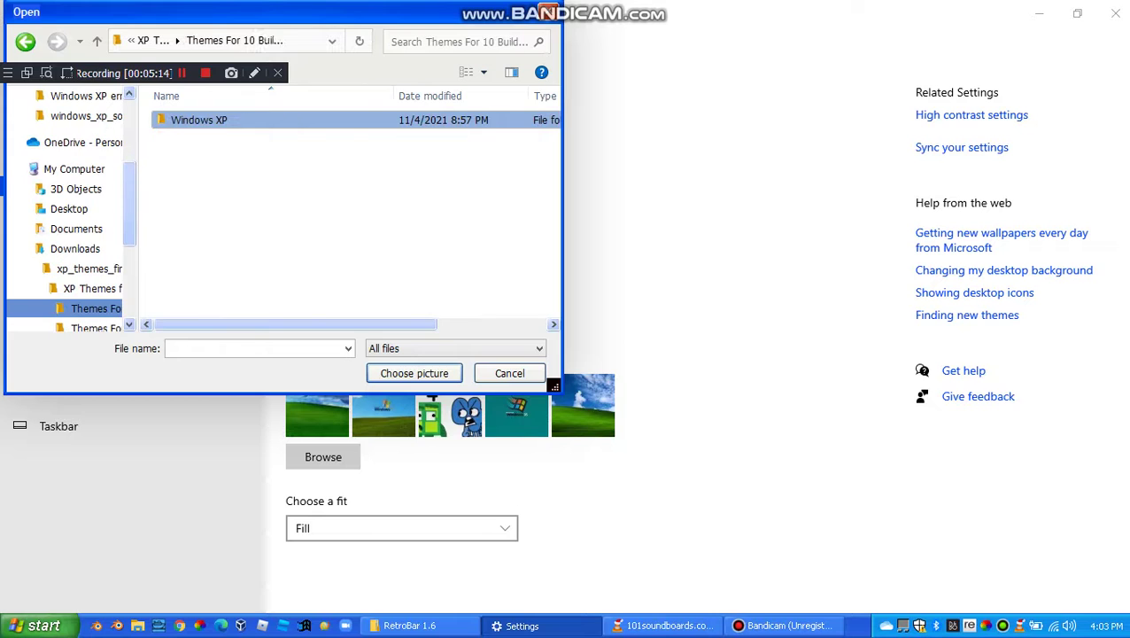
{"action": "double_click", "coordinate": [199, 120]}
{"action": "double_click", "coordinate": [191, 139]}
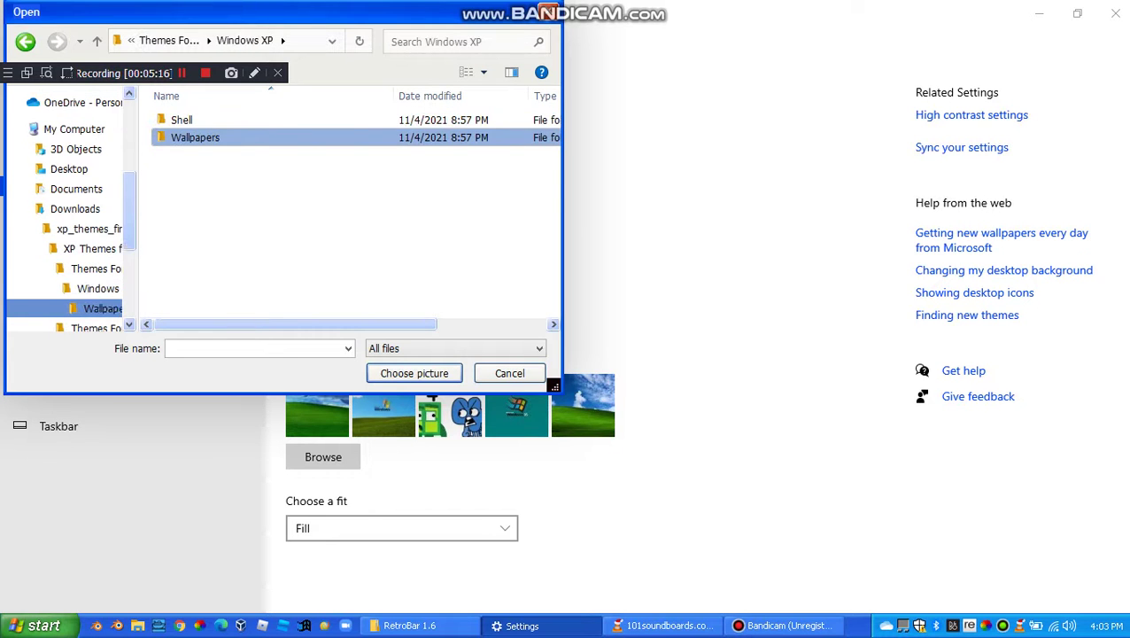
- Set the Bliss picture as the desktop background and close Settings
{"action": "left_click", "coordinate": [296, 146]}
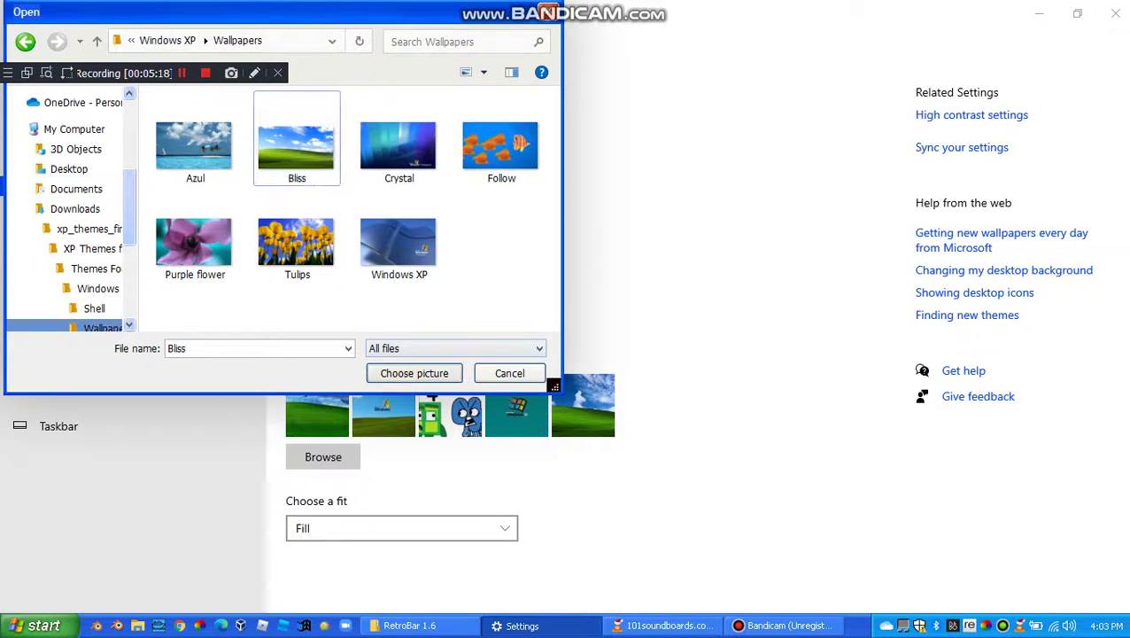
{"action": "left_click", "coordinate": [414, 373]}
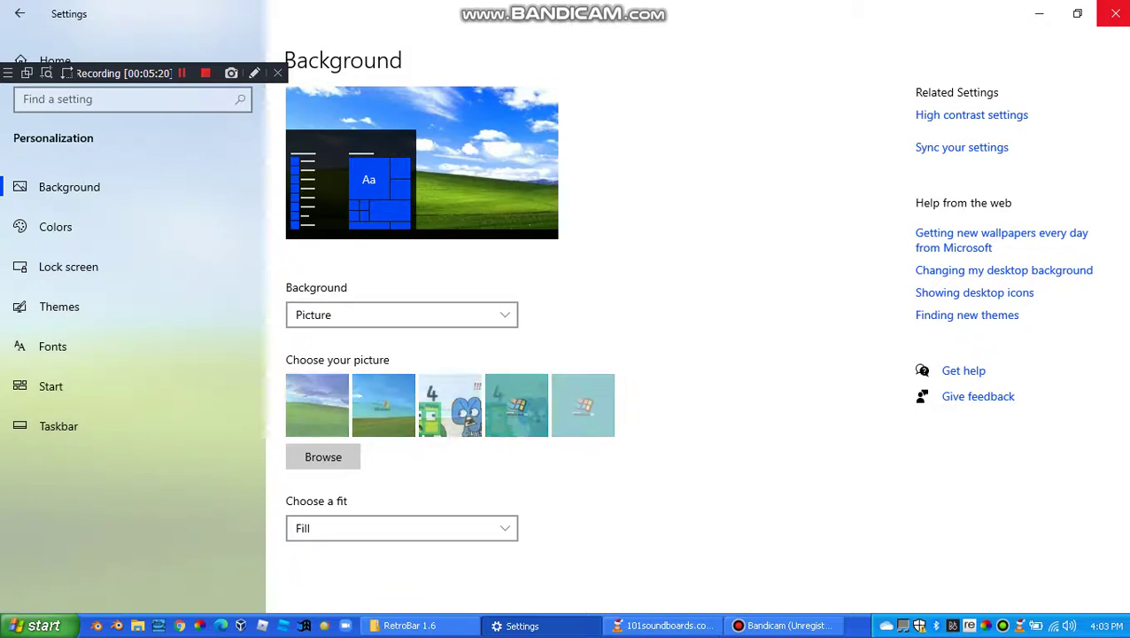
{"action": "left_click", "coordinate": [1115, 14]}
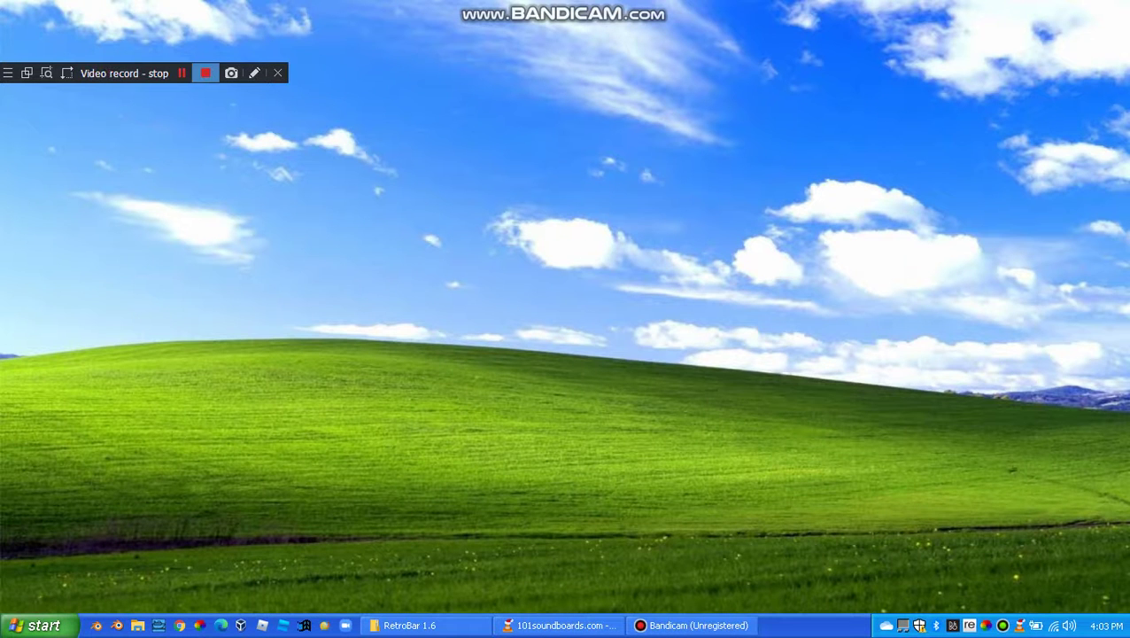